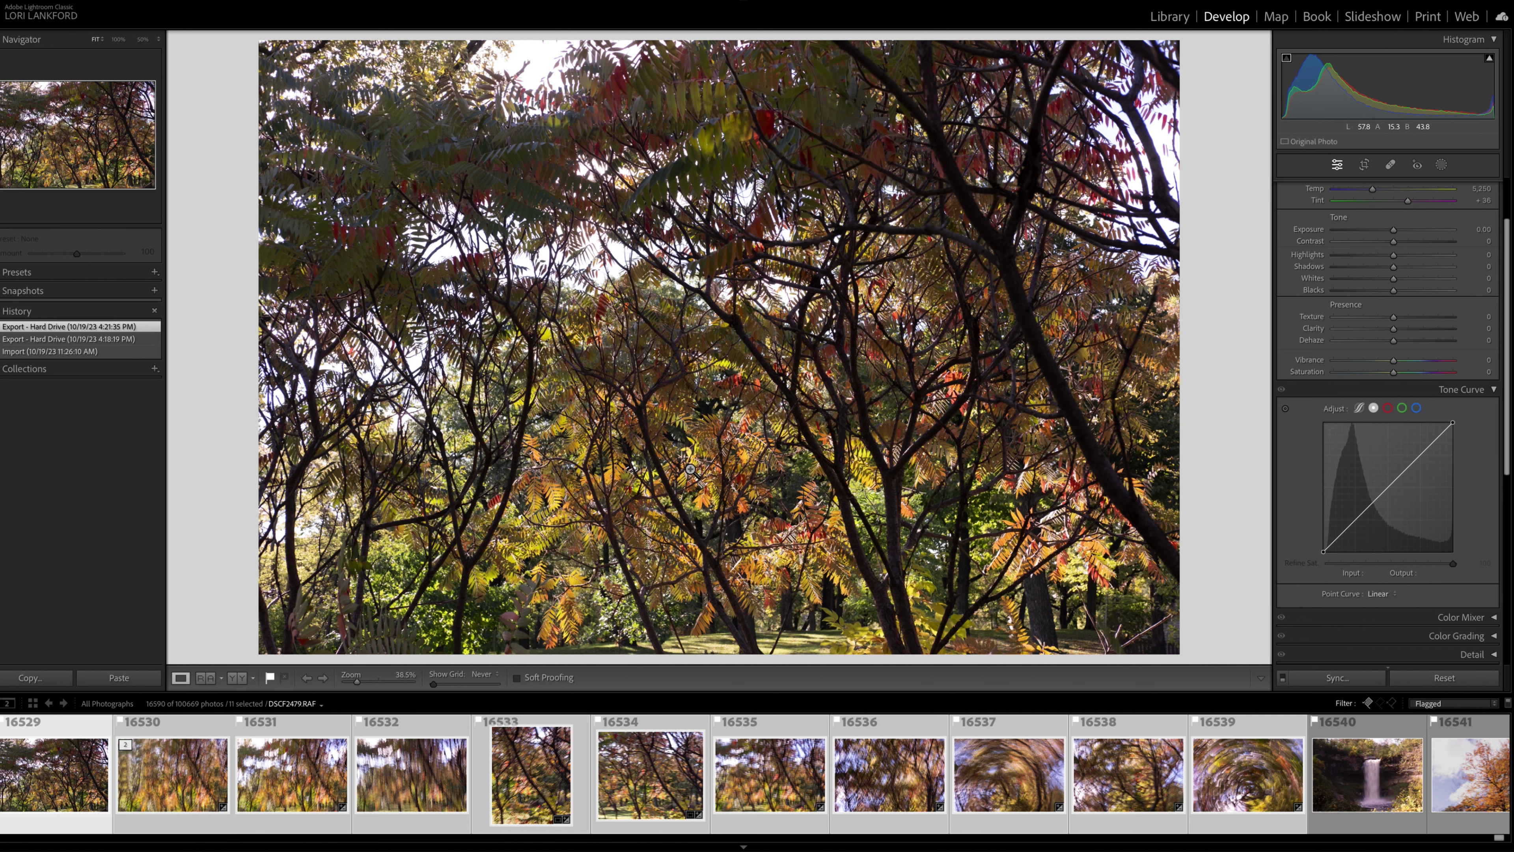
Step: Browse thumbnails 16530 and 16532, ending on the portrait photo of crossing autumn branches (16533)
left_click(203, 785)
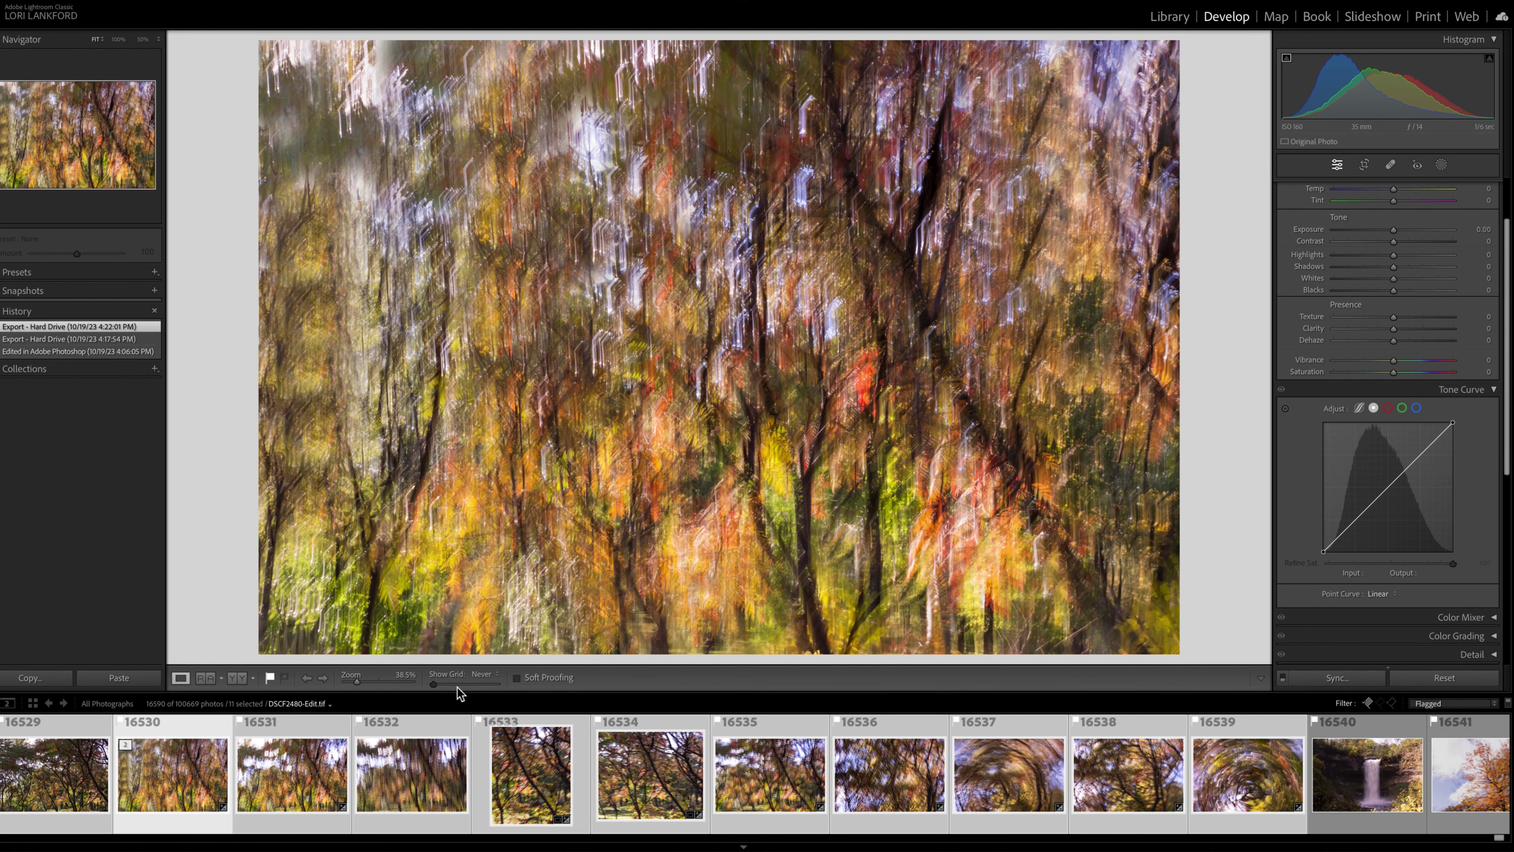
left_click(397, 777)
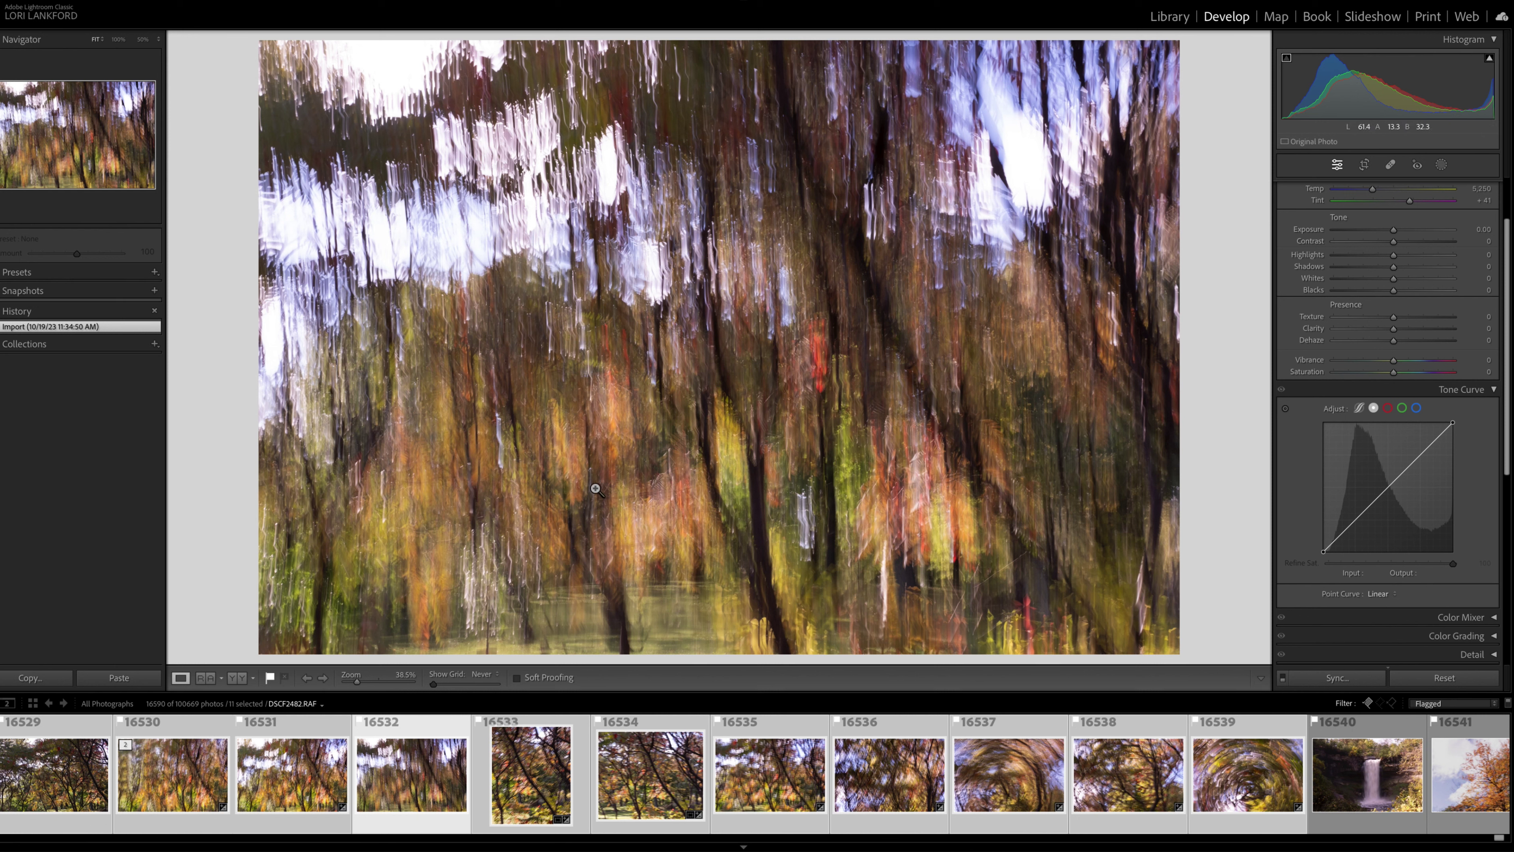
left_click(533, 785)
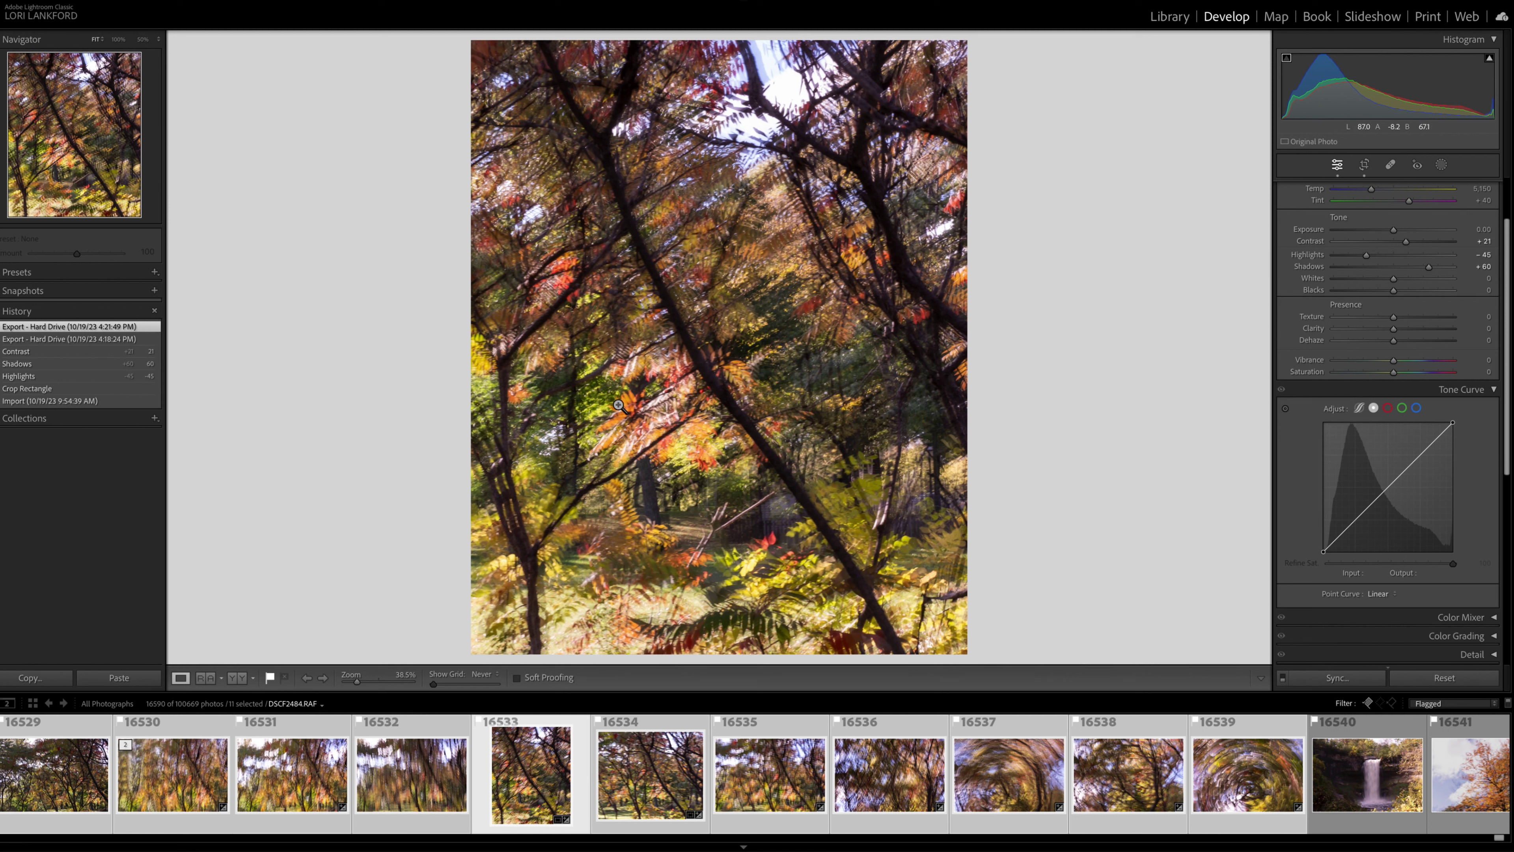
Step: Review swirl-blur thumbnails 16536 through 16539, ending on the spinning tunnel shot
left_click(878, 769)
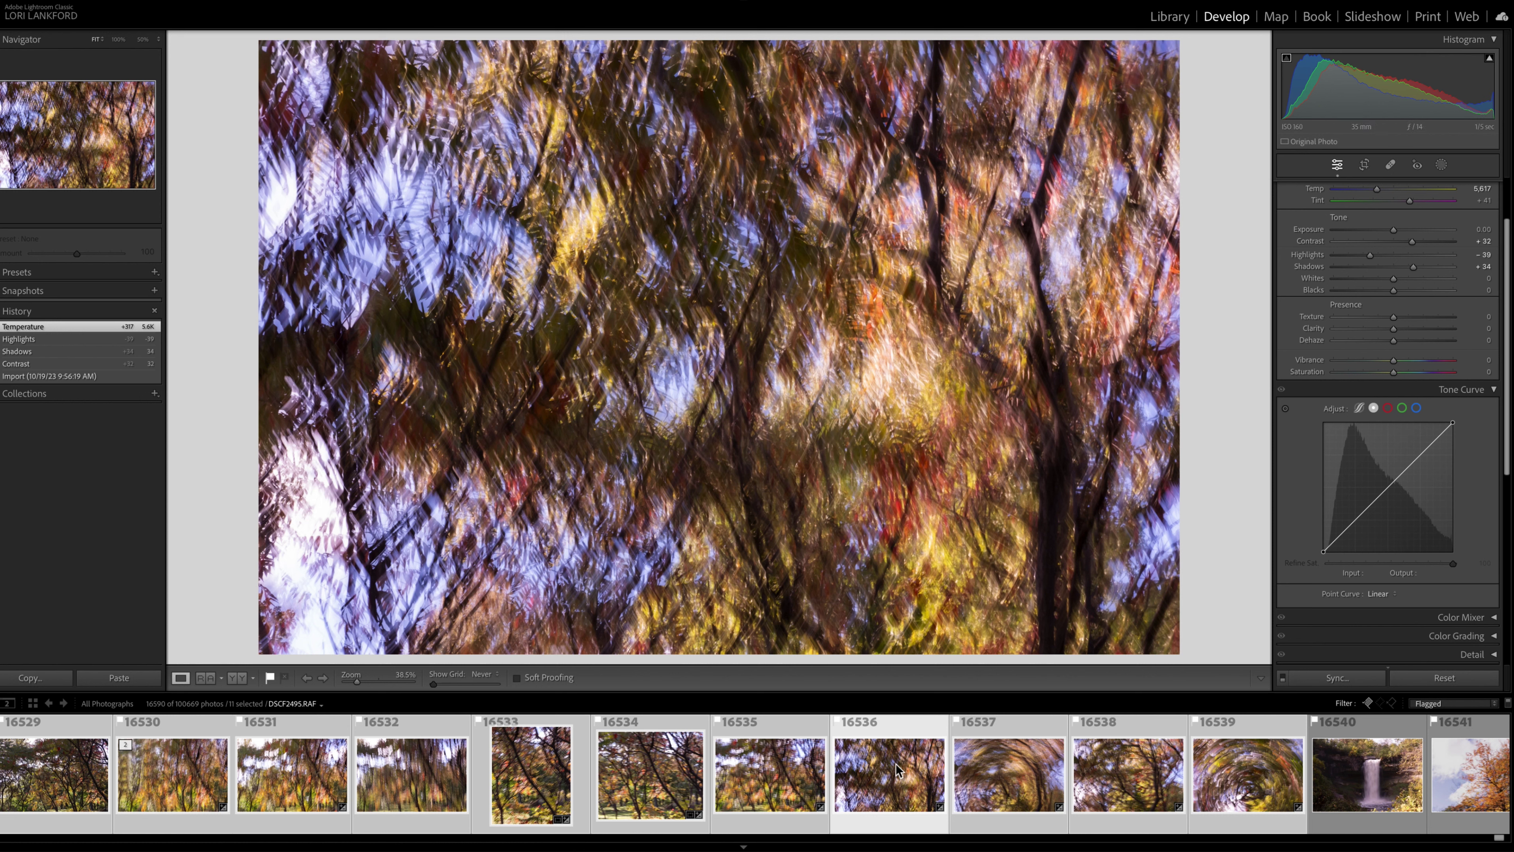
left_click(1002, 776)
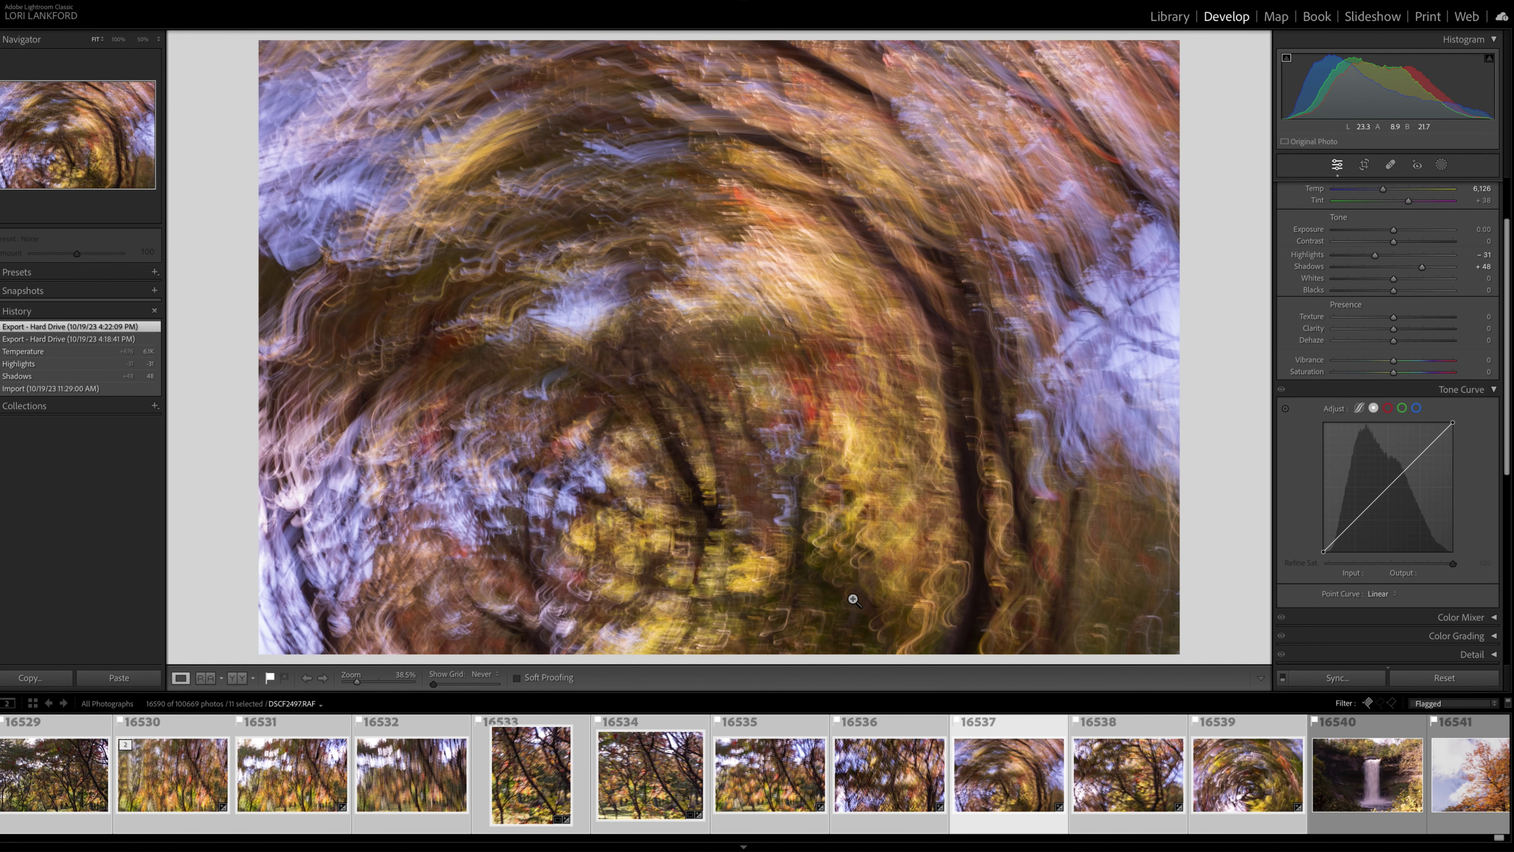
left_click(1094, 786)
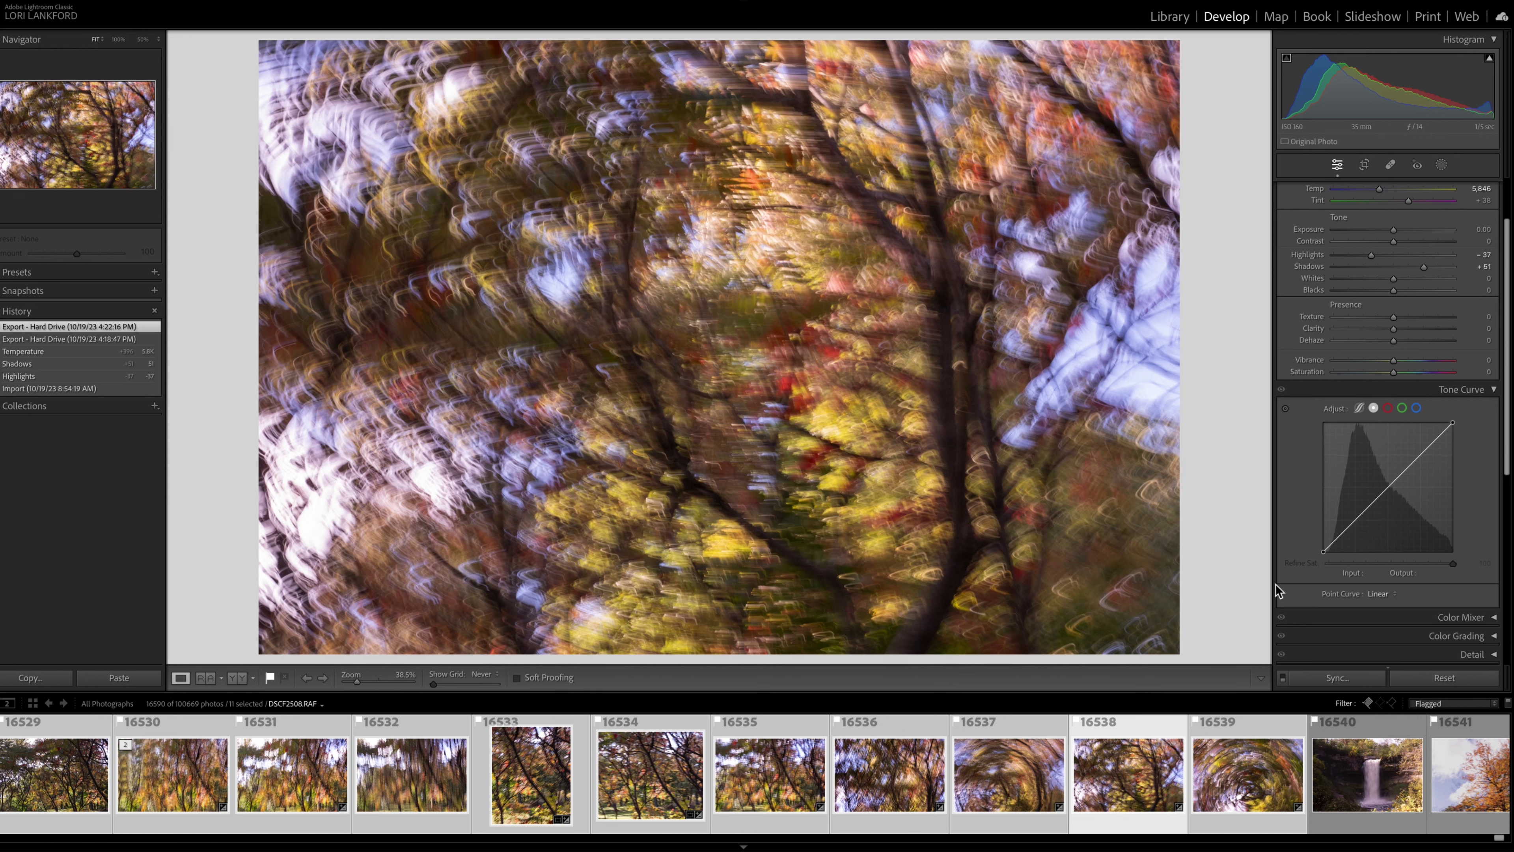
left_click(1264, 788)
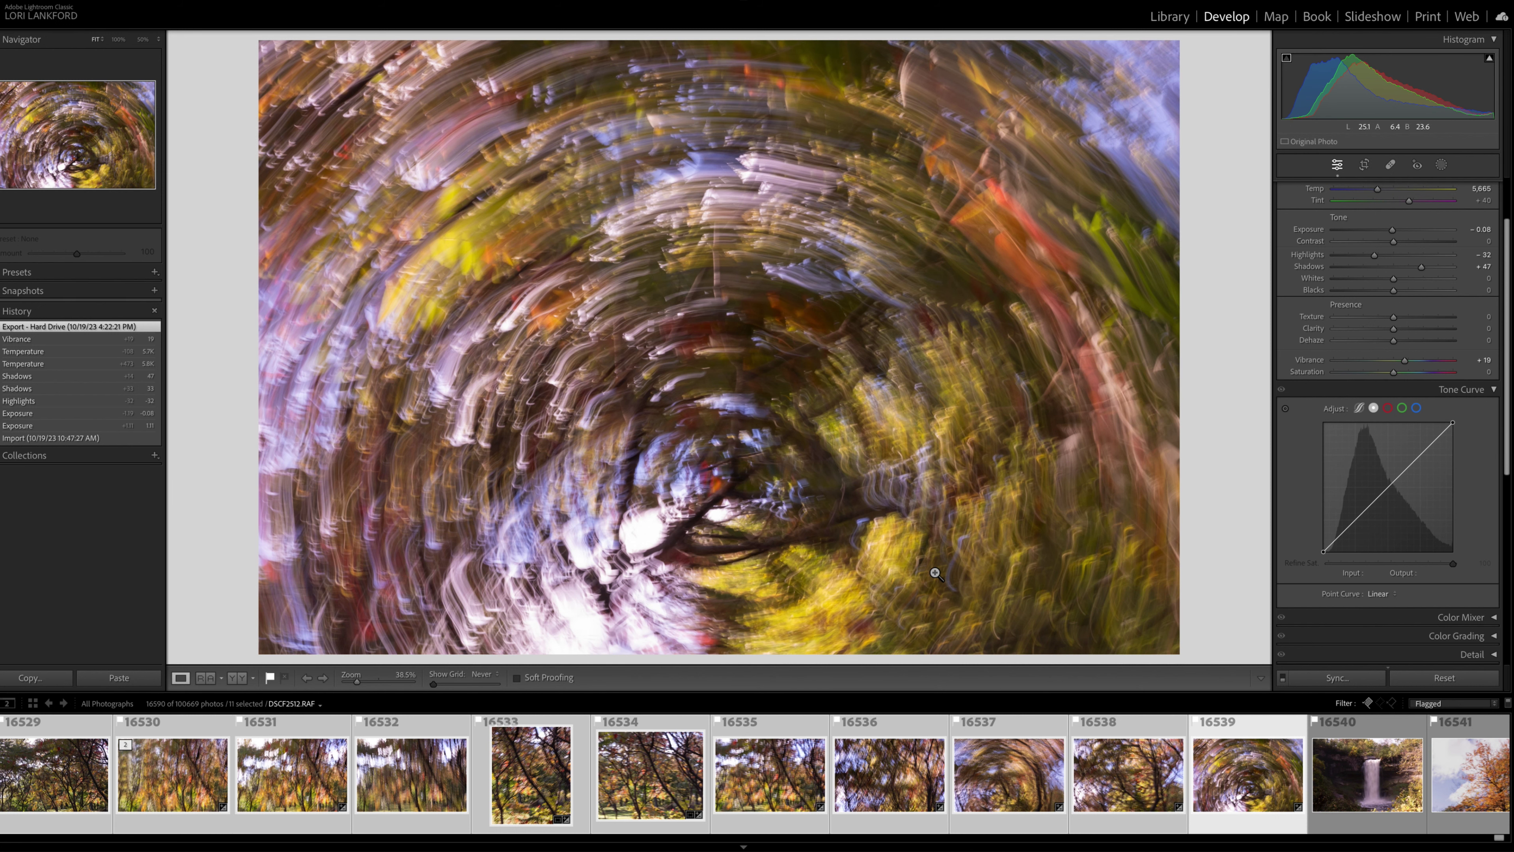
Step: Pass thumbnail 16530 and load the sharp, unedited sumac photo DSCF2479.RAF
left_click(168, 790)
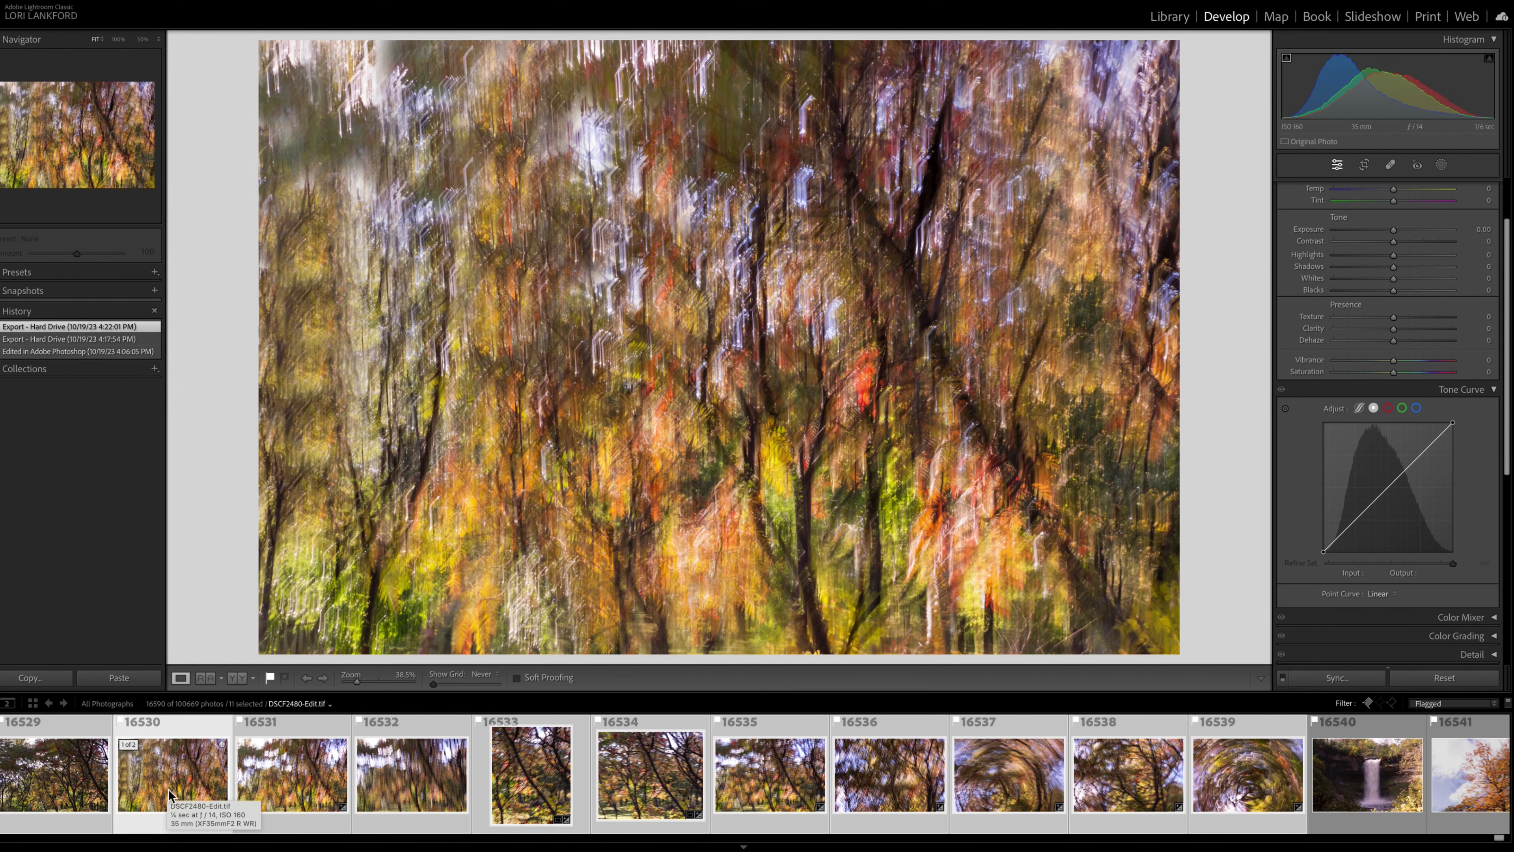
left_click(43, 777)
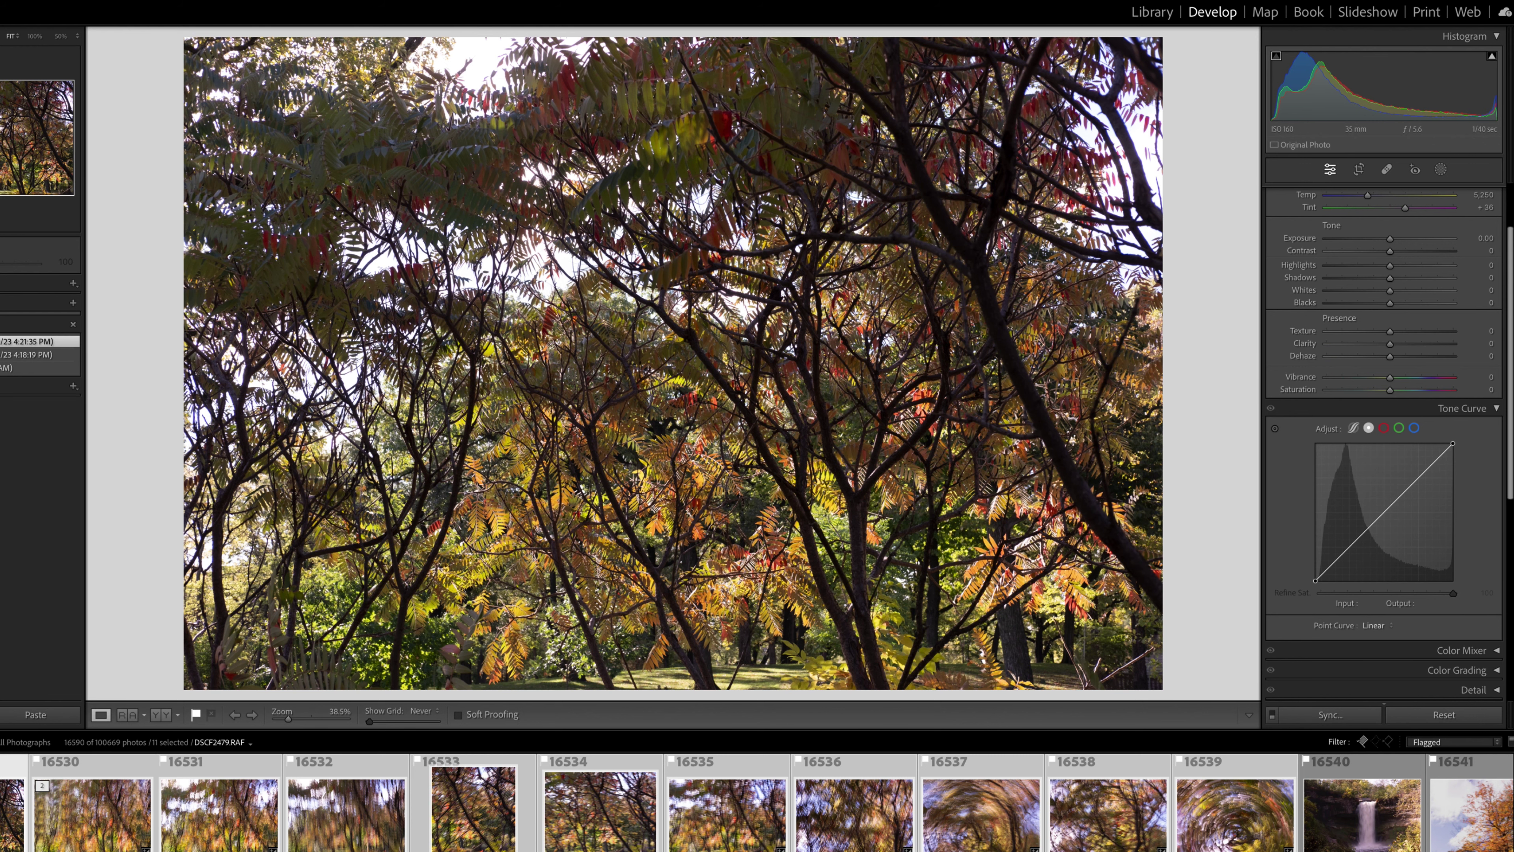
Step: Load the vertical-blur photo and compare its unedited, mid-edit and latest History states
left_click(51, 829)
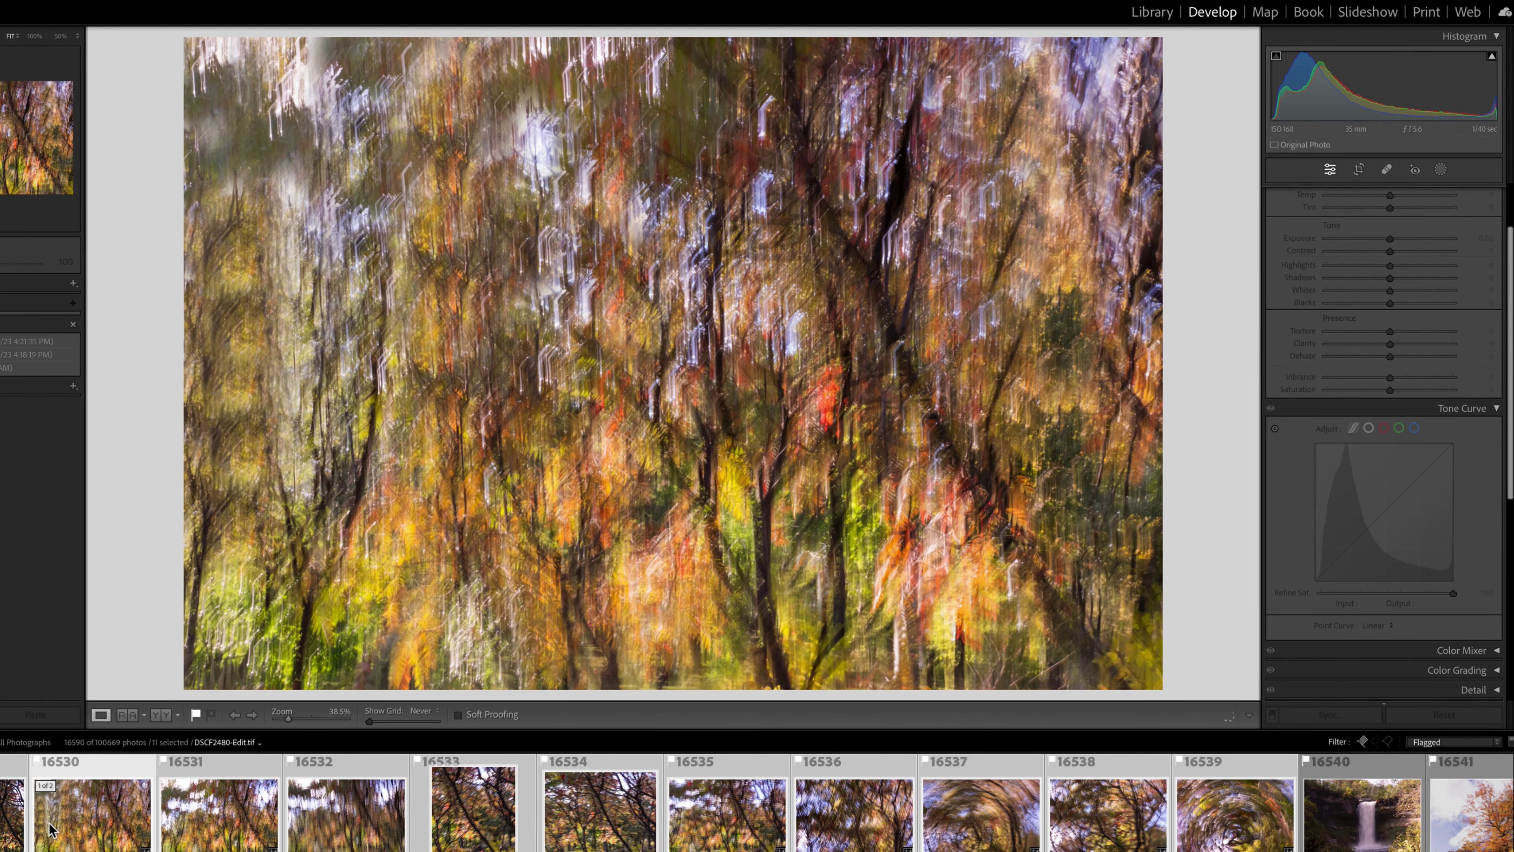
left_click(208, 814)
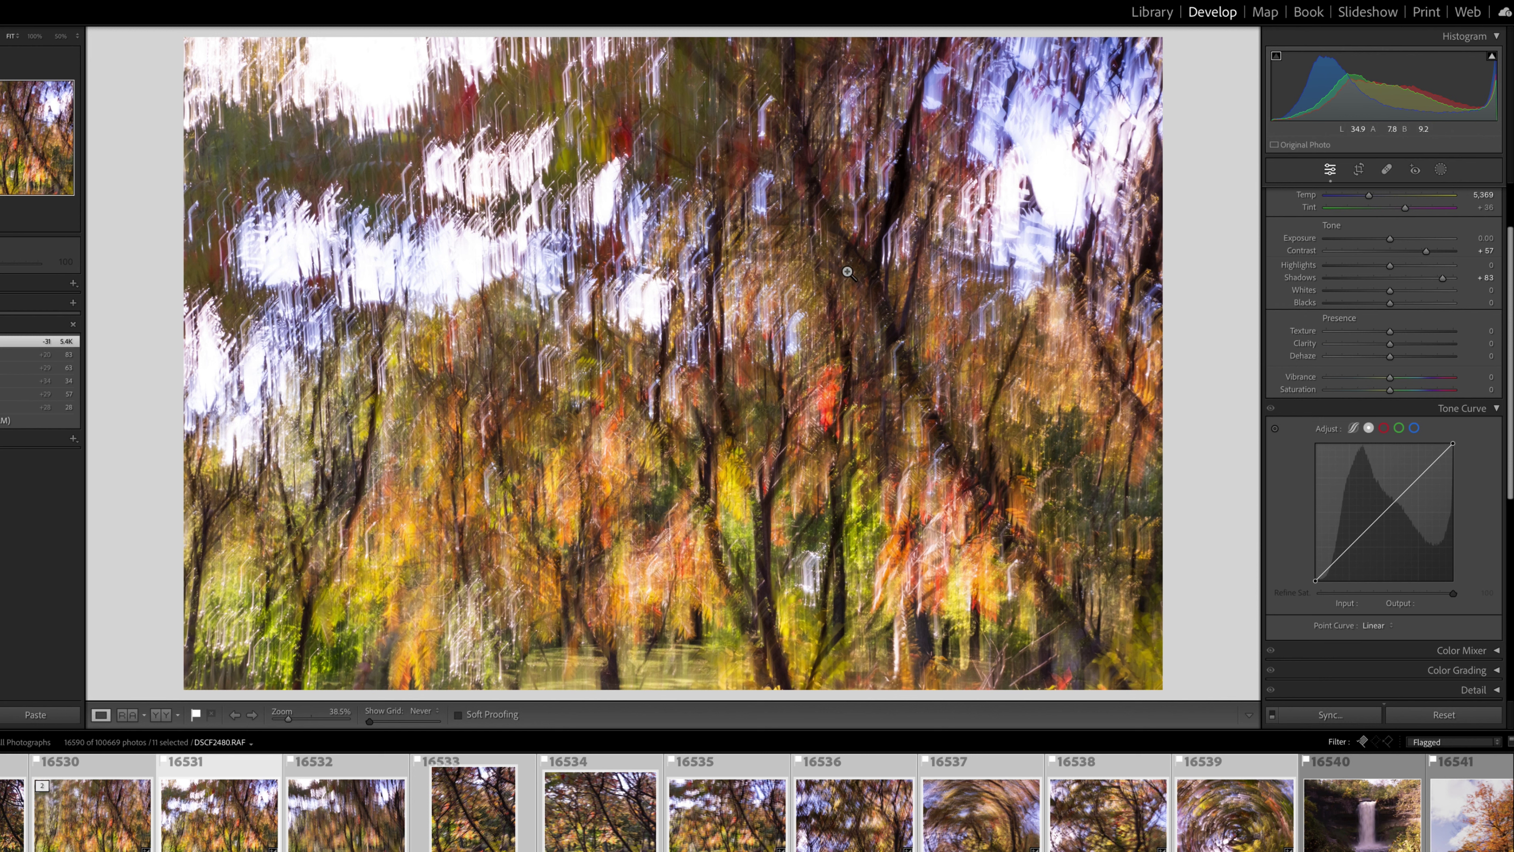
left_click(4, 420)
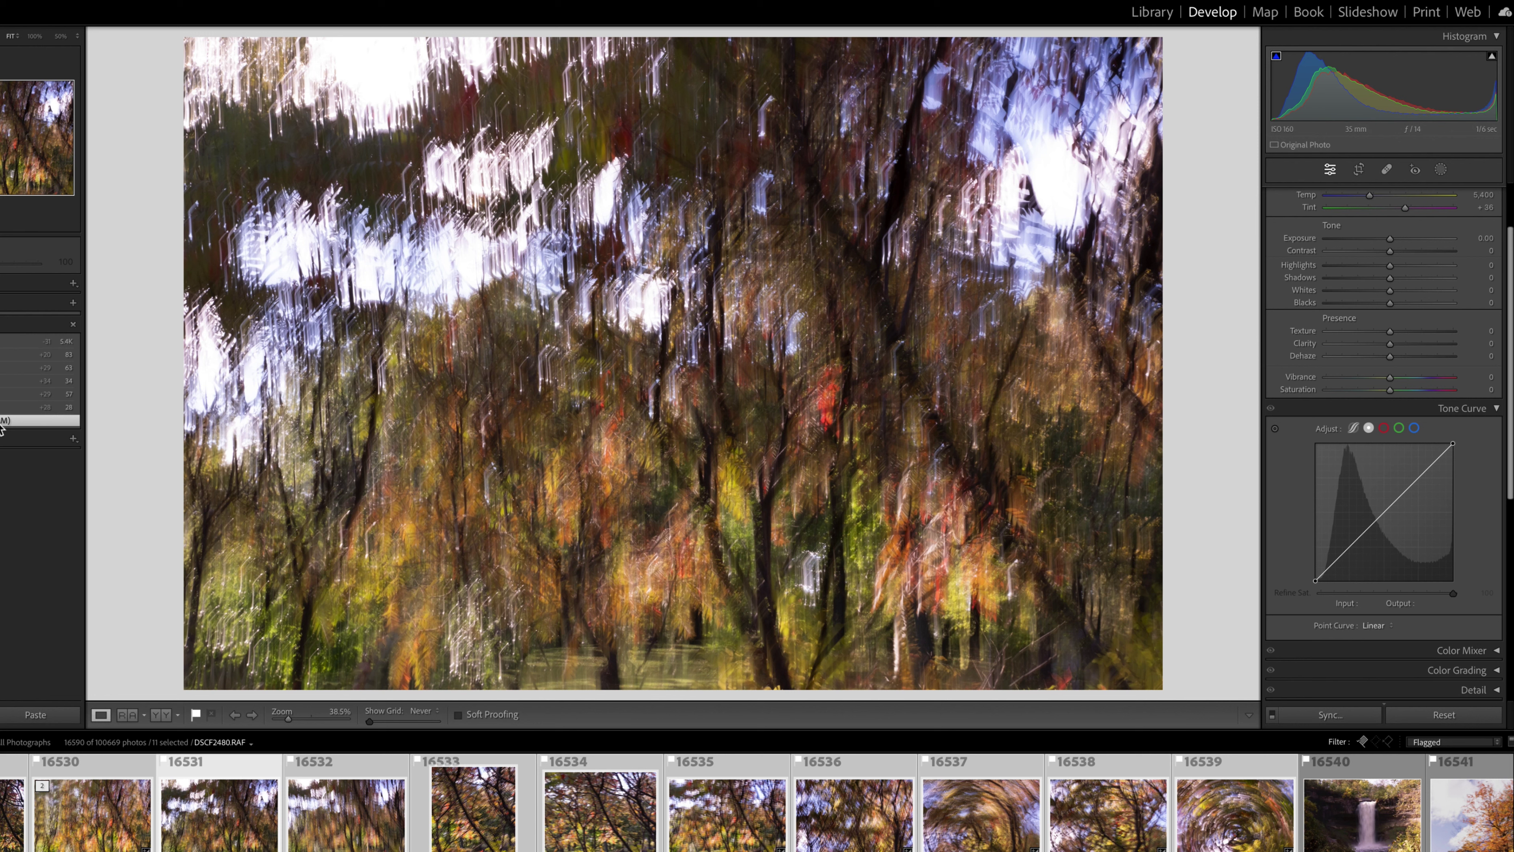
left_click(3, 354)
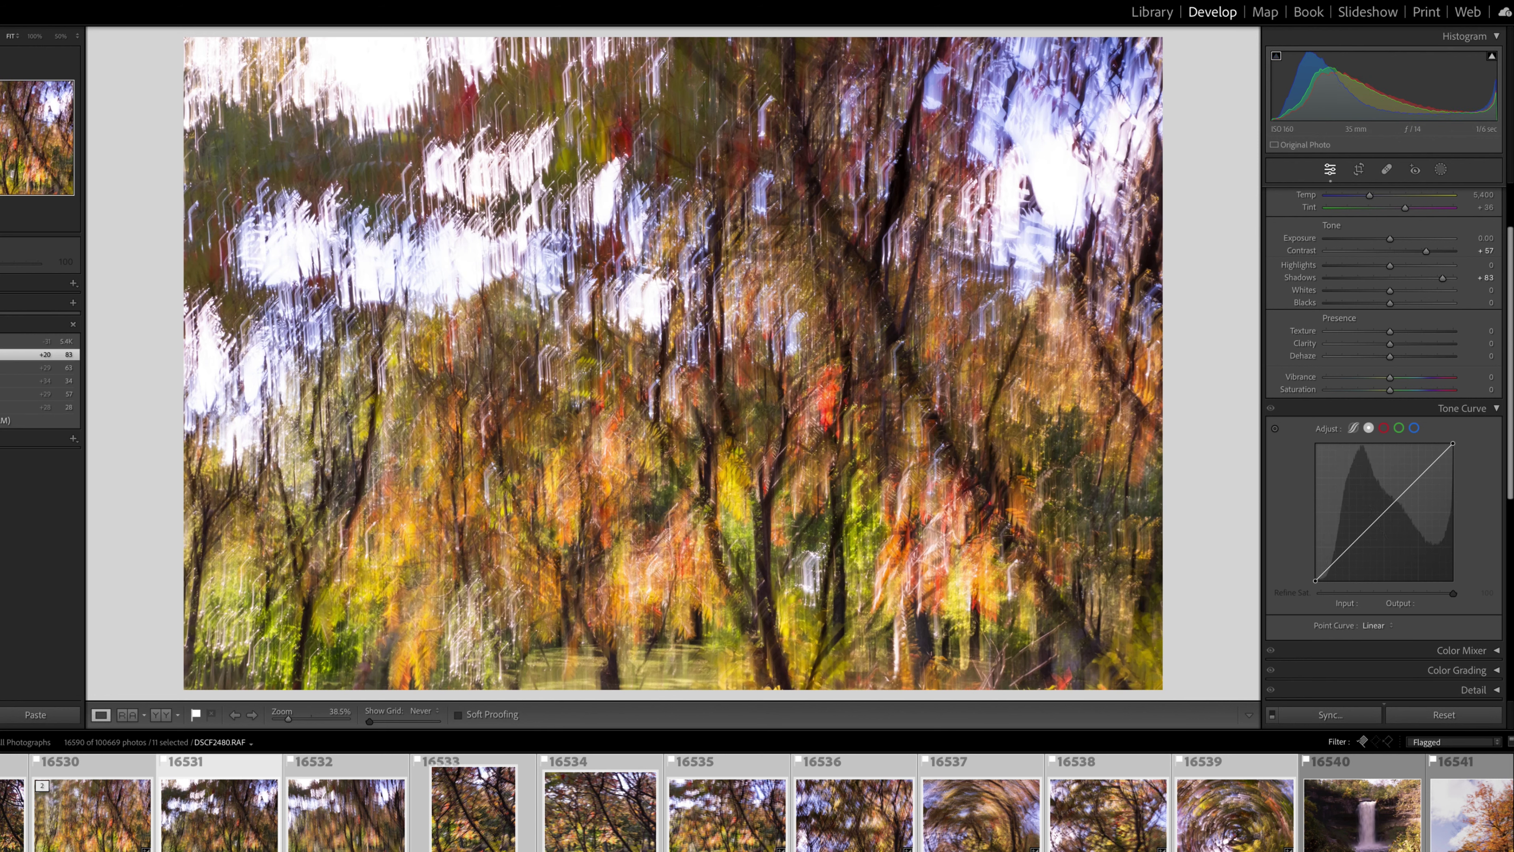
left_click(4, 340)
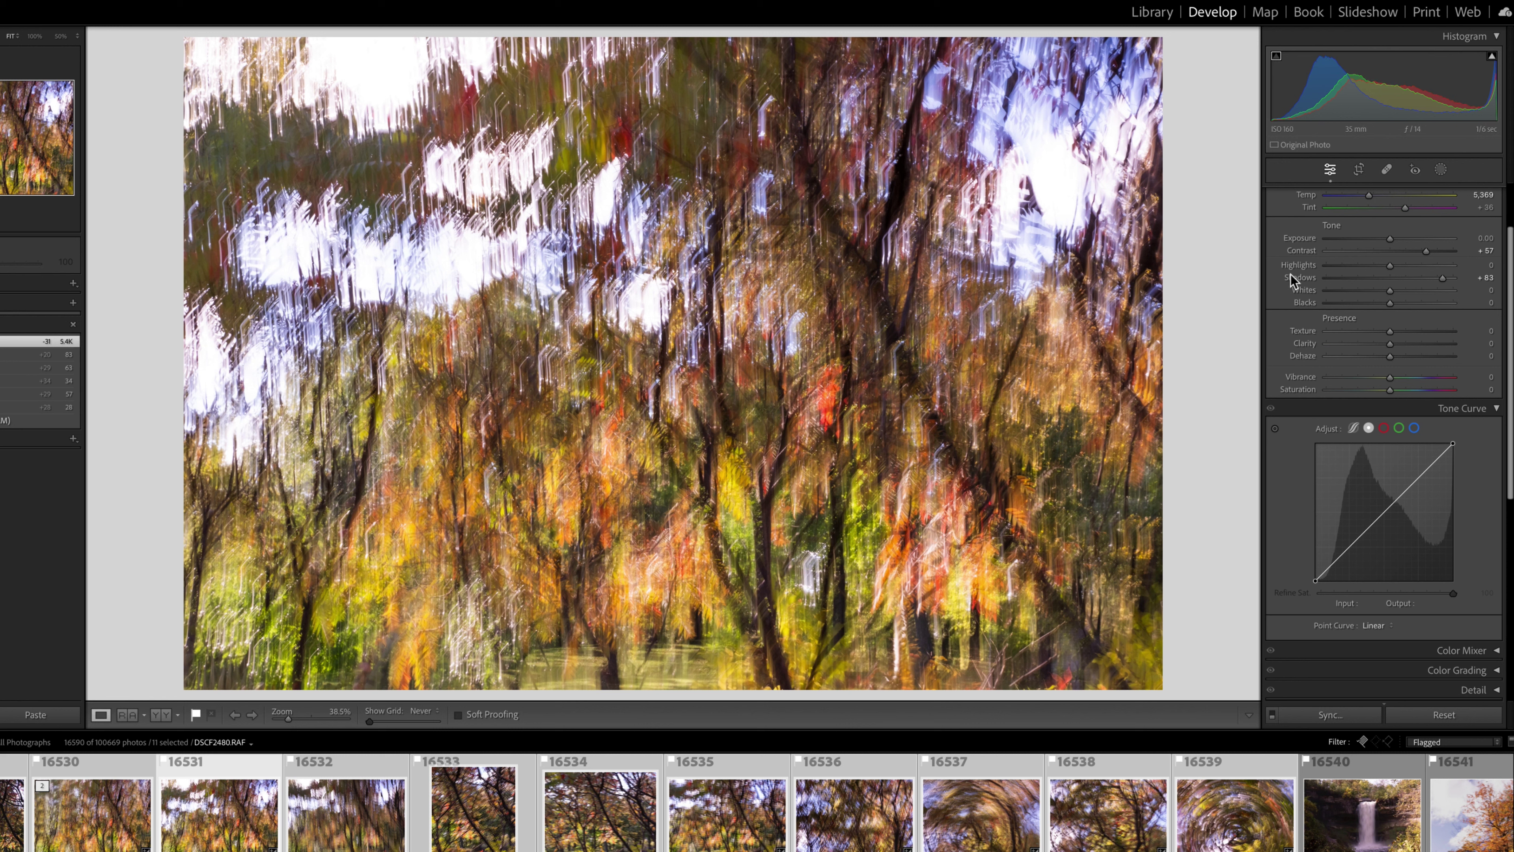
Step: Adjust the vertical-blur photo's Contrast, settling at +69
left_click(1429, 251)
left_click_drag(1429, 251, 1391, 252)
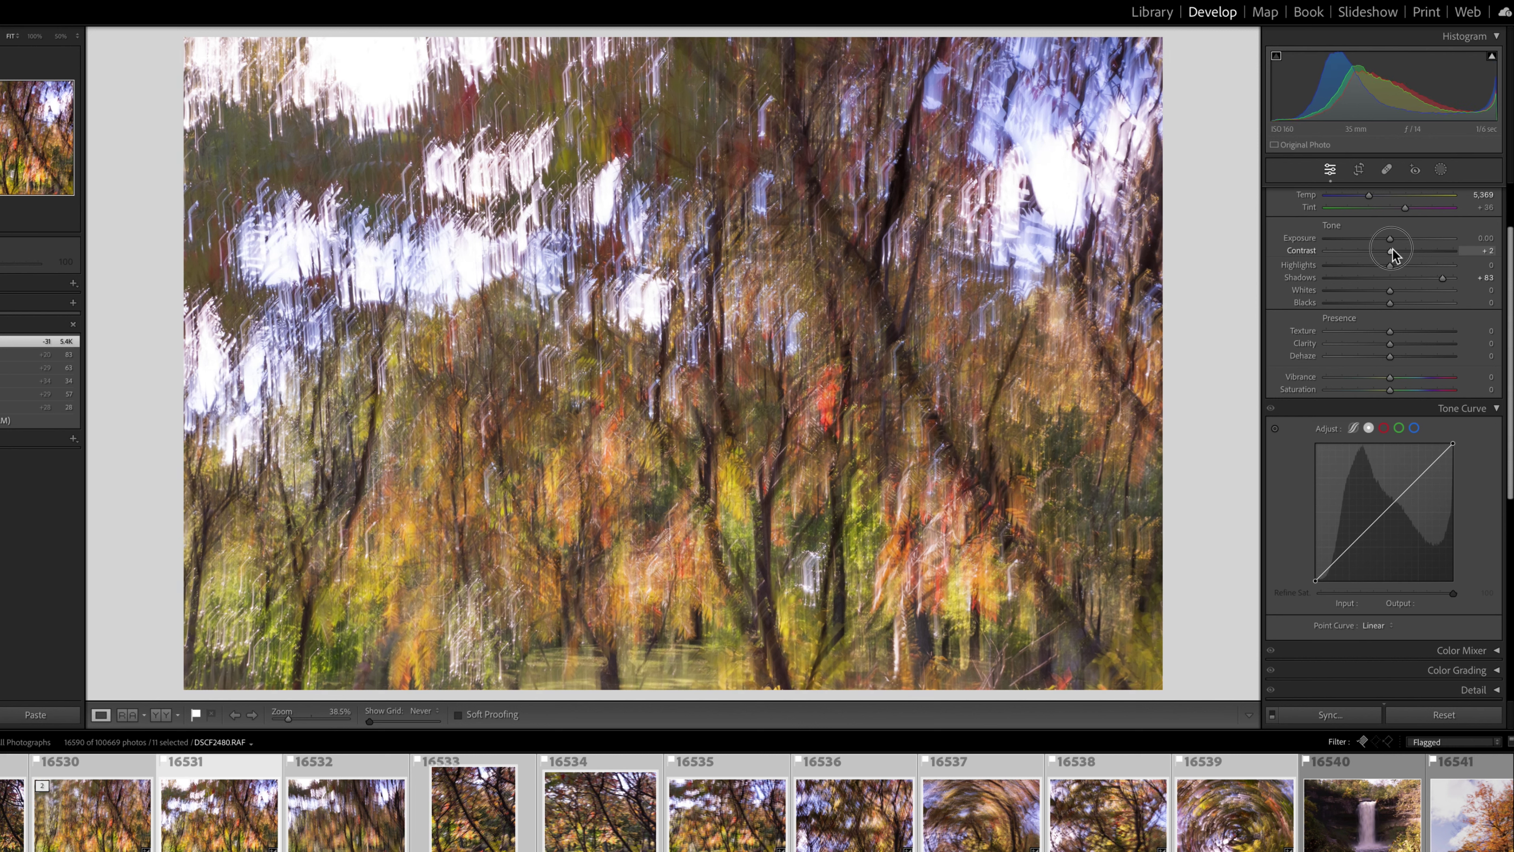
left_click_drag(1392, 252, 1422, 253)
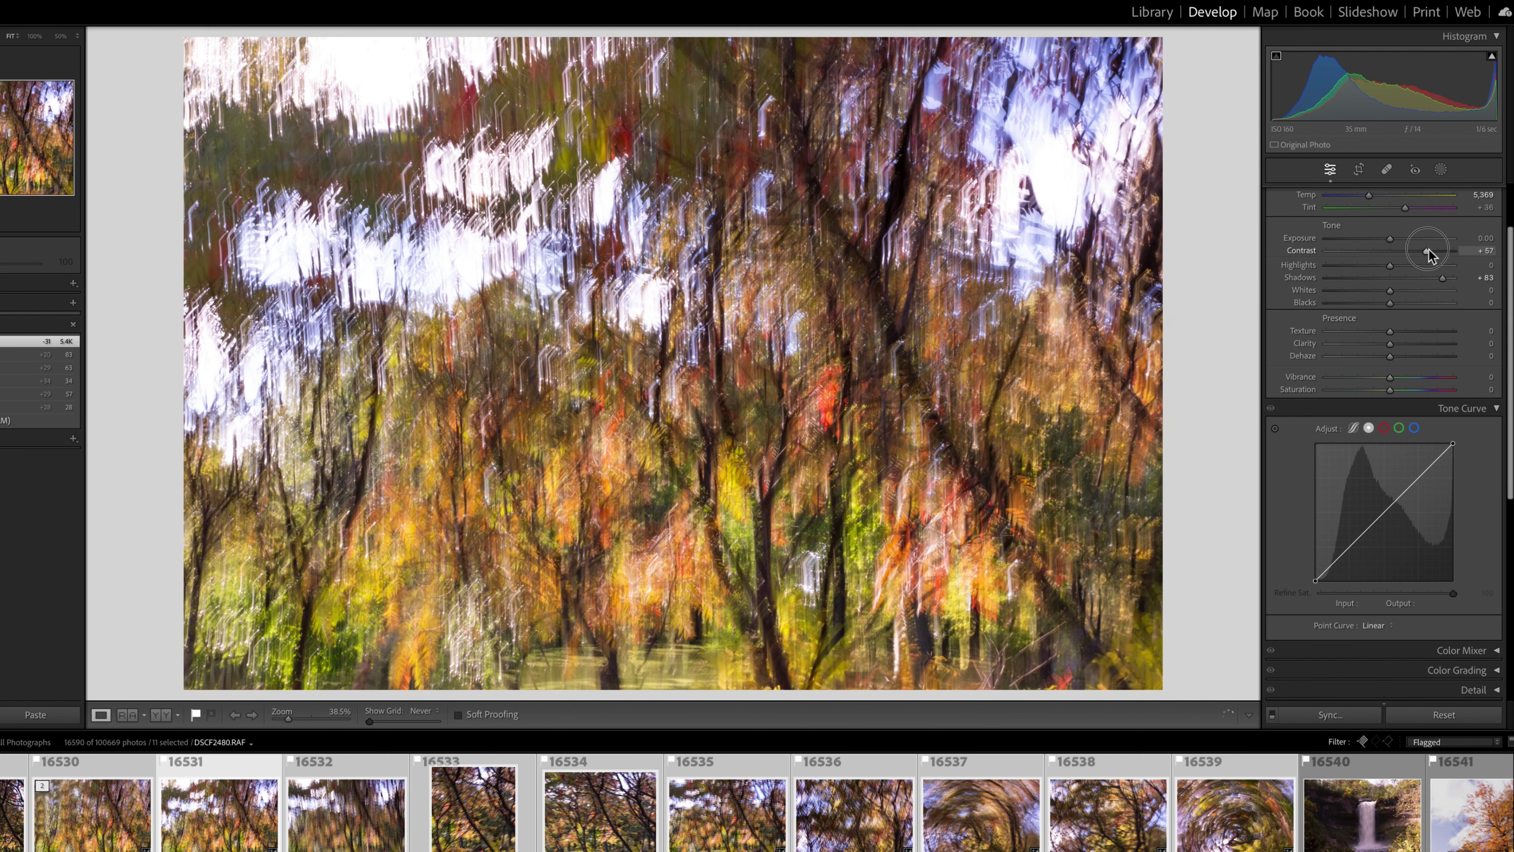
left_click_drag(1429, 250, 1434, 252)
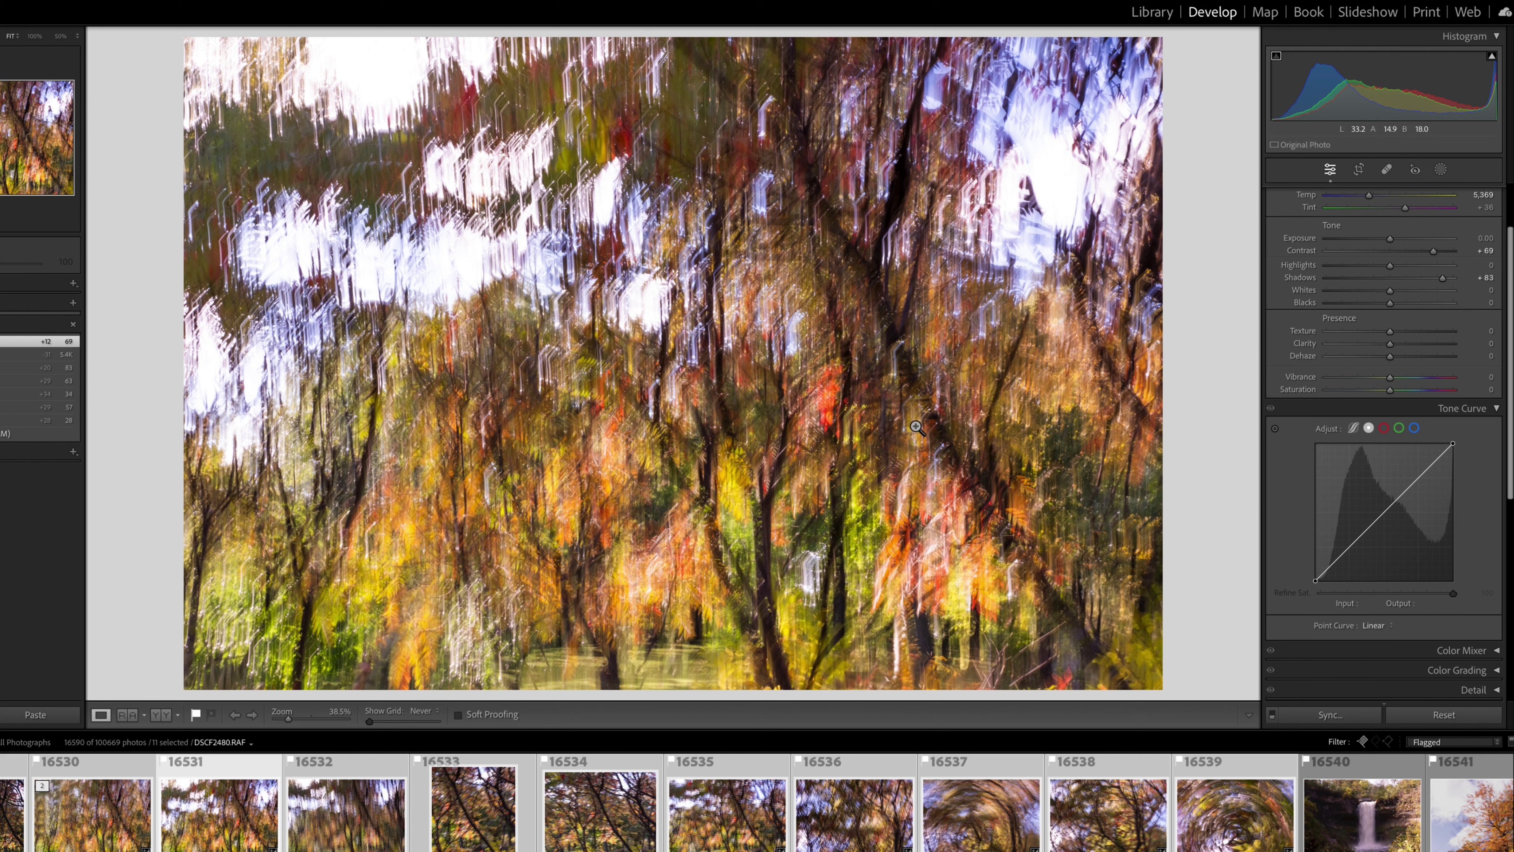
left_click(620, 832)
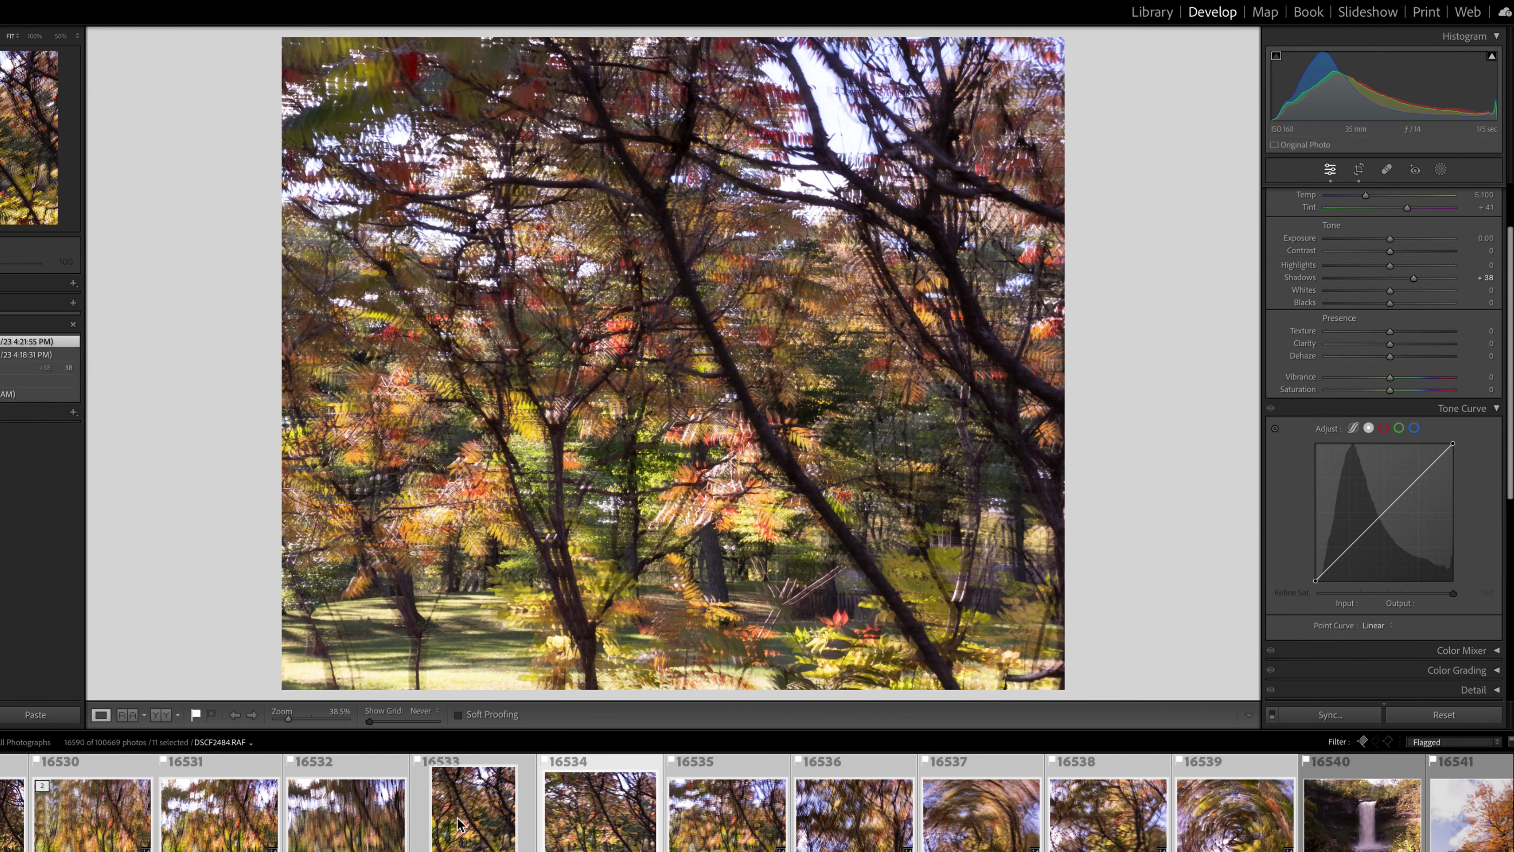
left_click(458, 823)
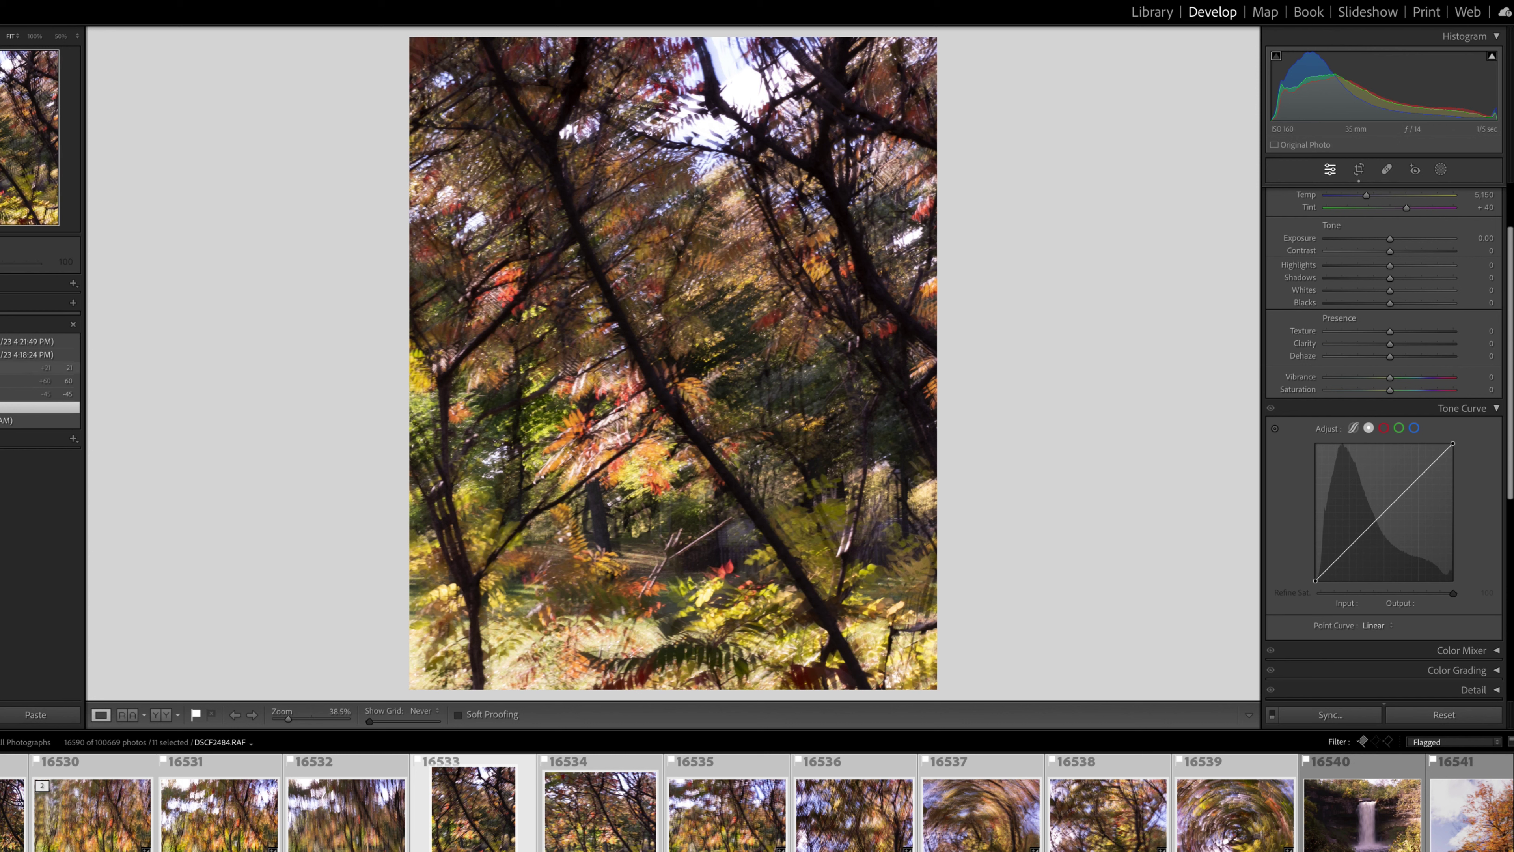
key("ctrl+y")
key("ctrl+y")
key("ctrl+y")
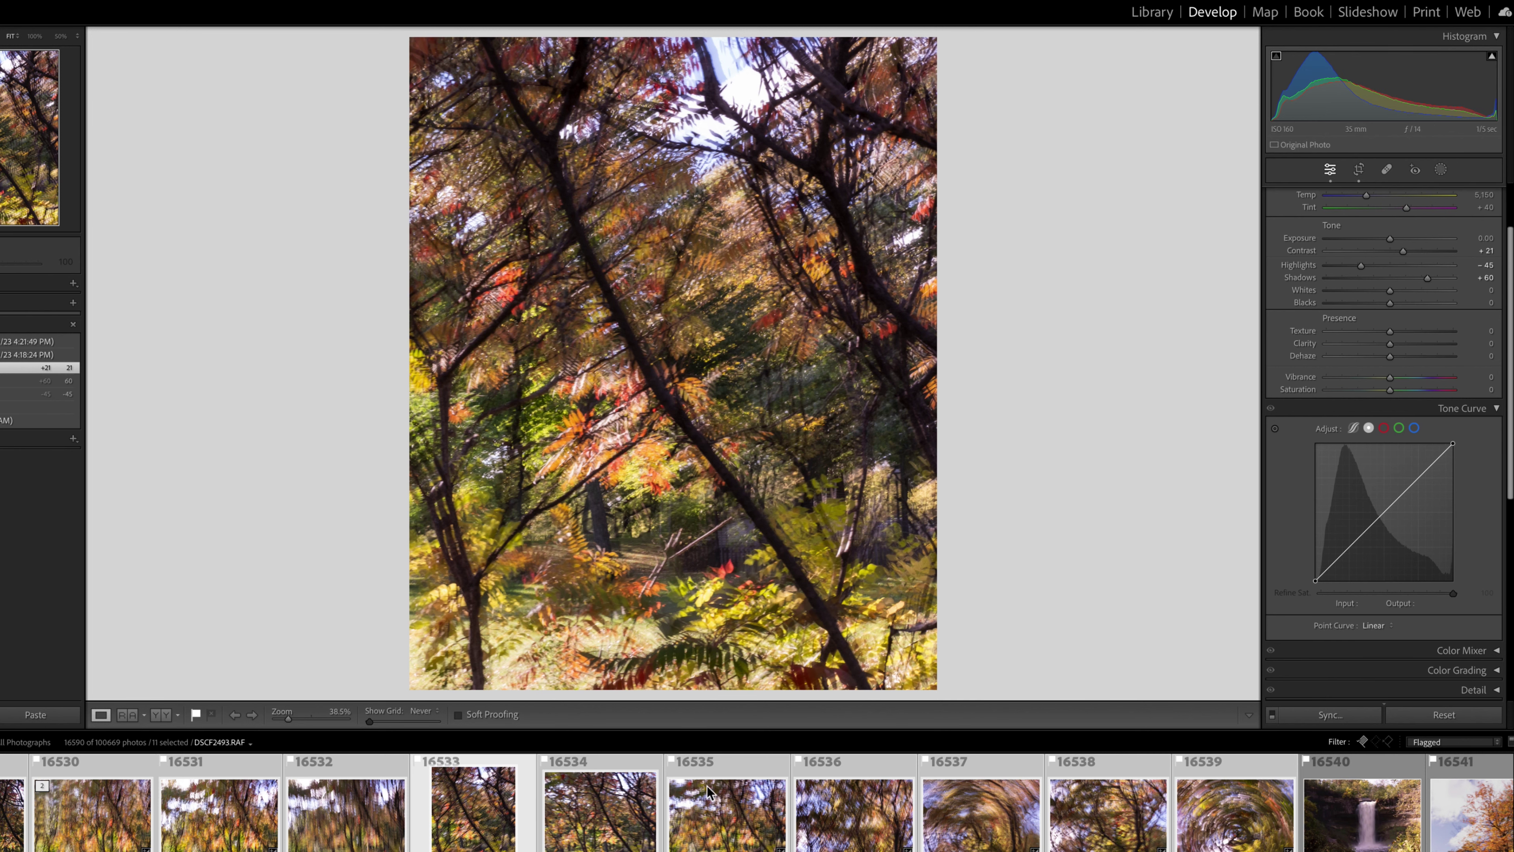
Step: Open DSCF2495.RAF, check an earlier History state, then set Contrast to +42
left_click(849, 823)
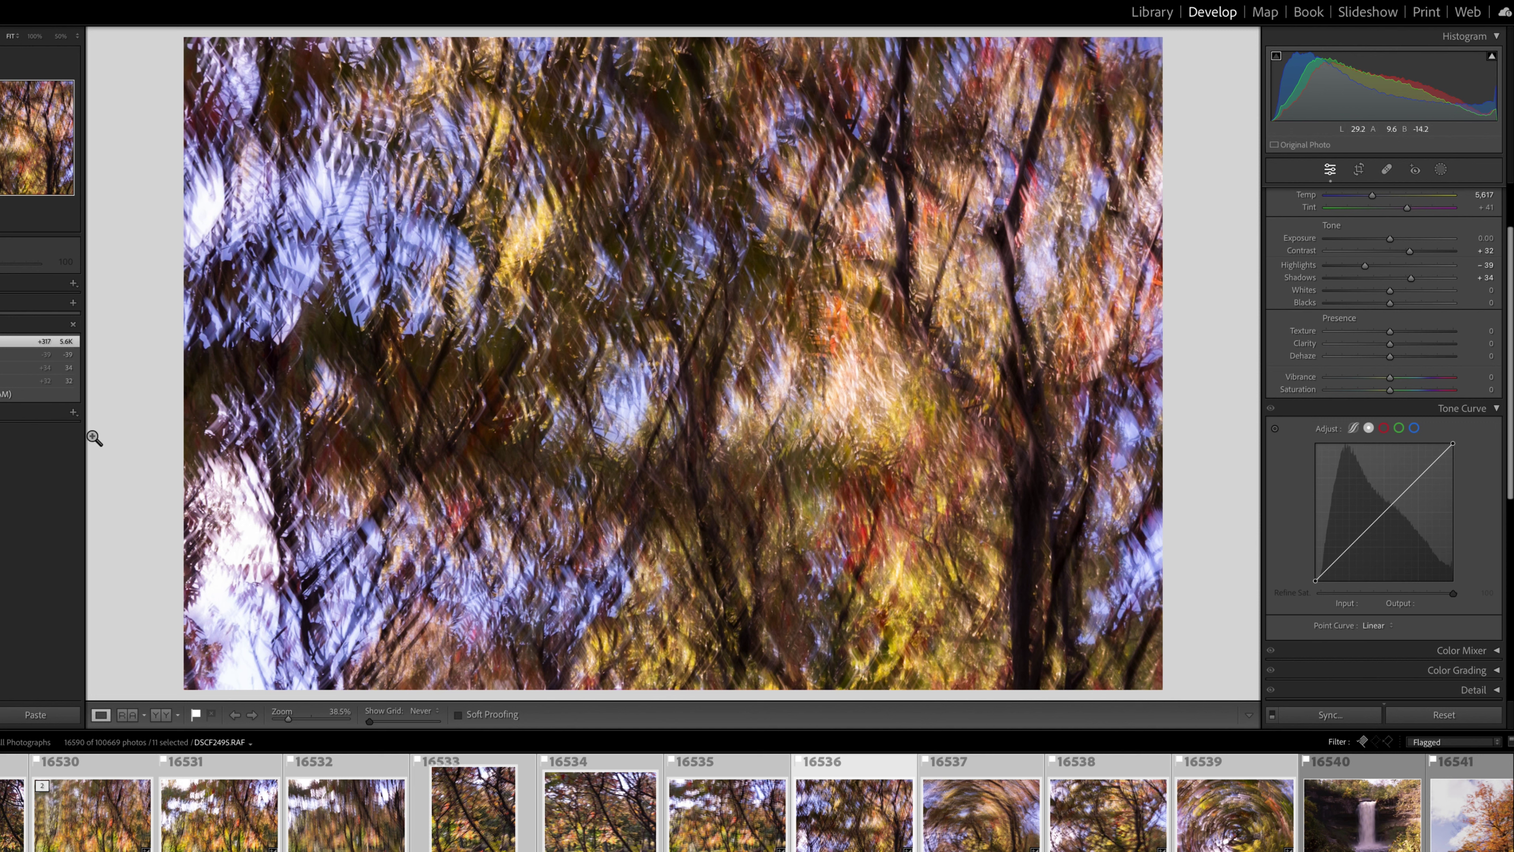
left_click(4, 396)
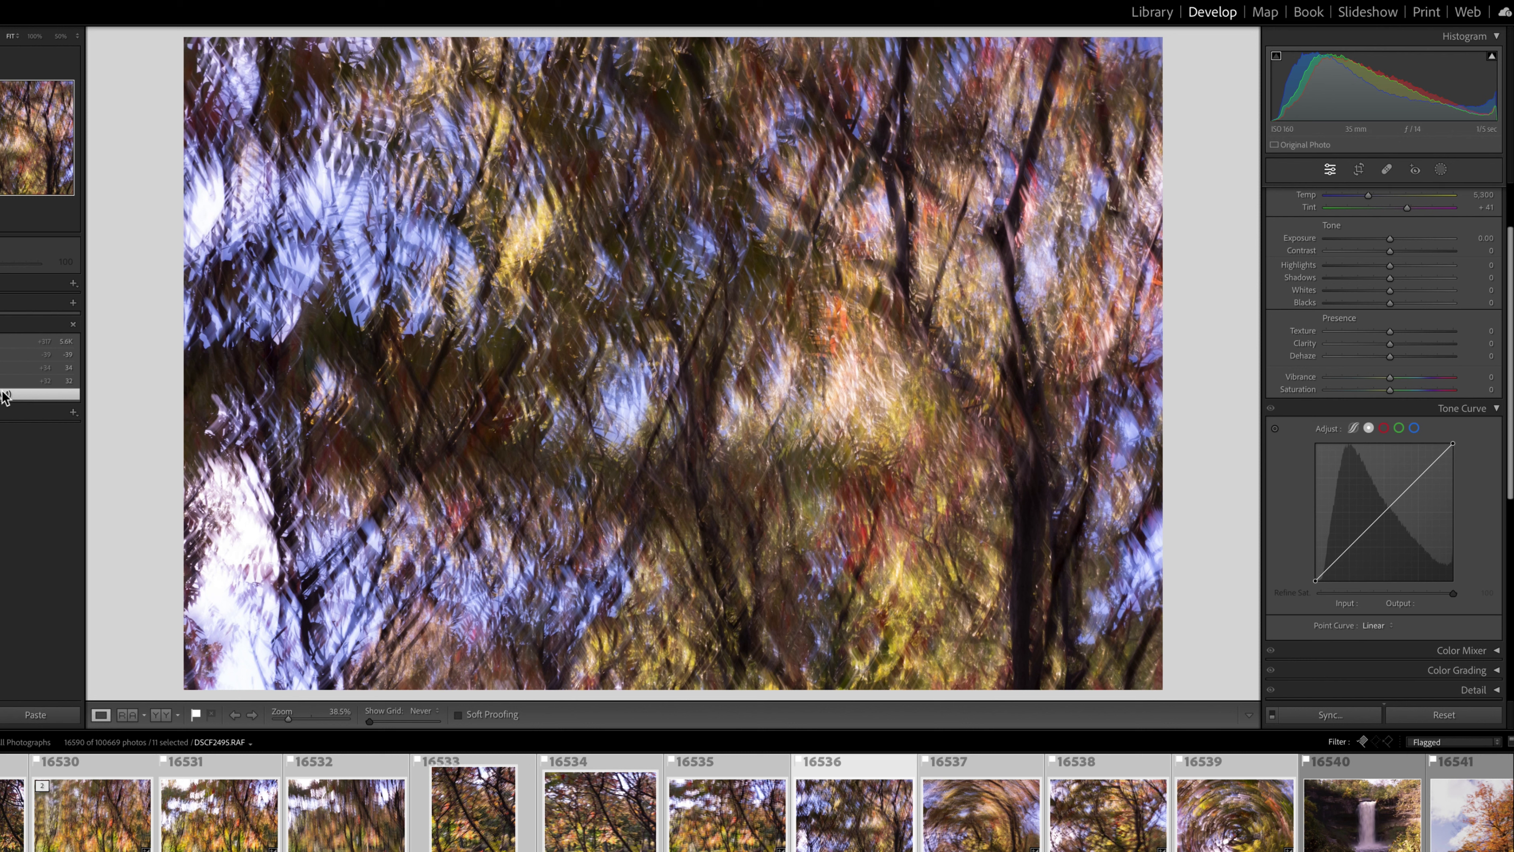
left_click(2, 345)
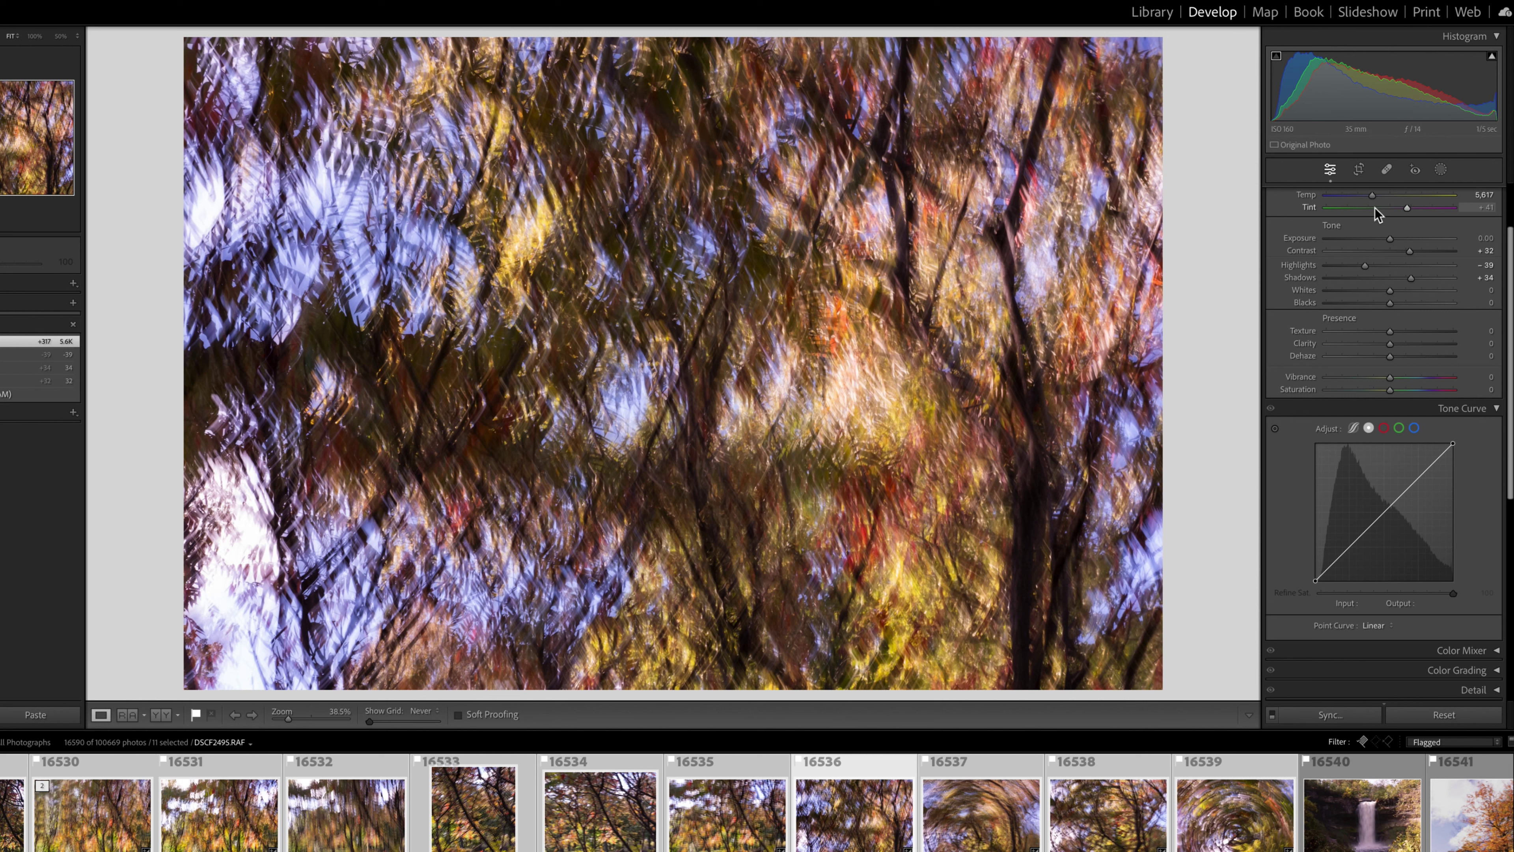
mouse_move(1411, 251)
left_mouse_down()
mouse_move(1393, 251)
mouse_move(1433, 251)
mouse_move(1392, 253)
mouse_move(1418, 252)
left_mouse_up()
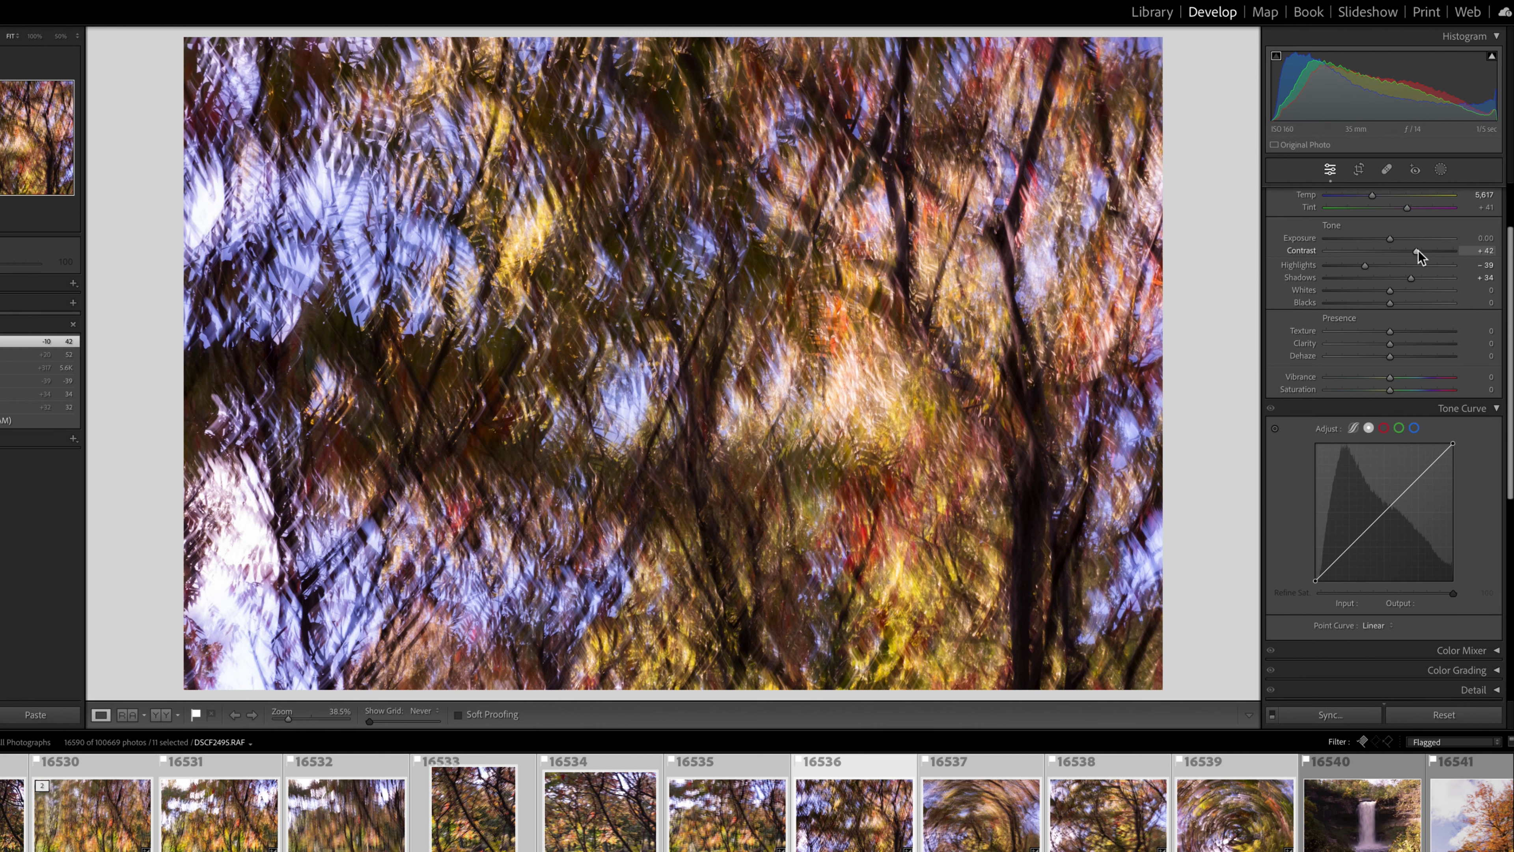
Step: Sample the orange-red leaves in Point Color and raise their saturation by +24
left_click(1481, 656)
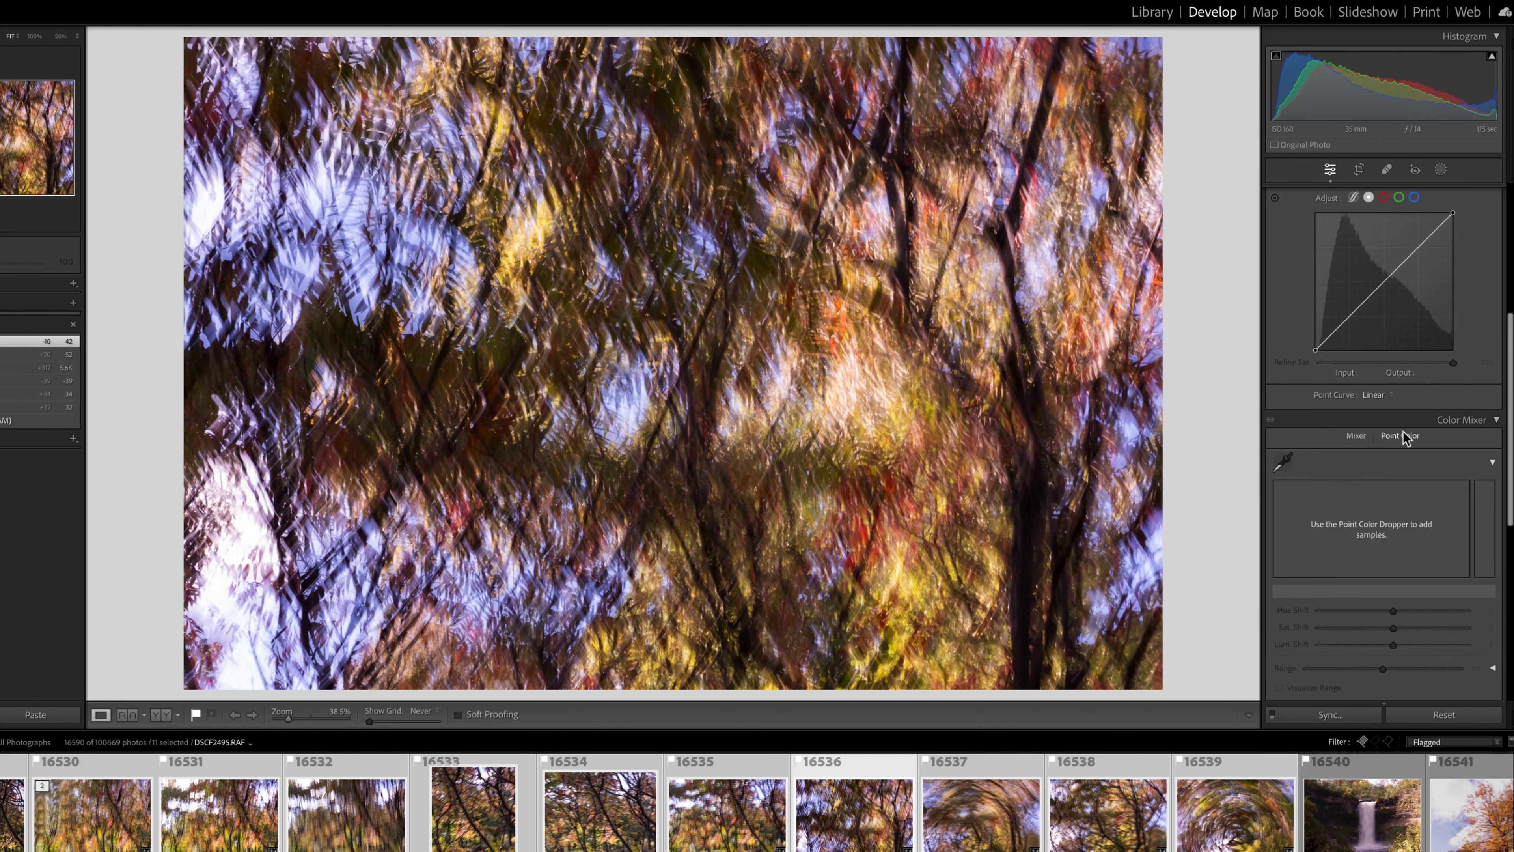
left_click(1283, 462)
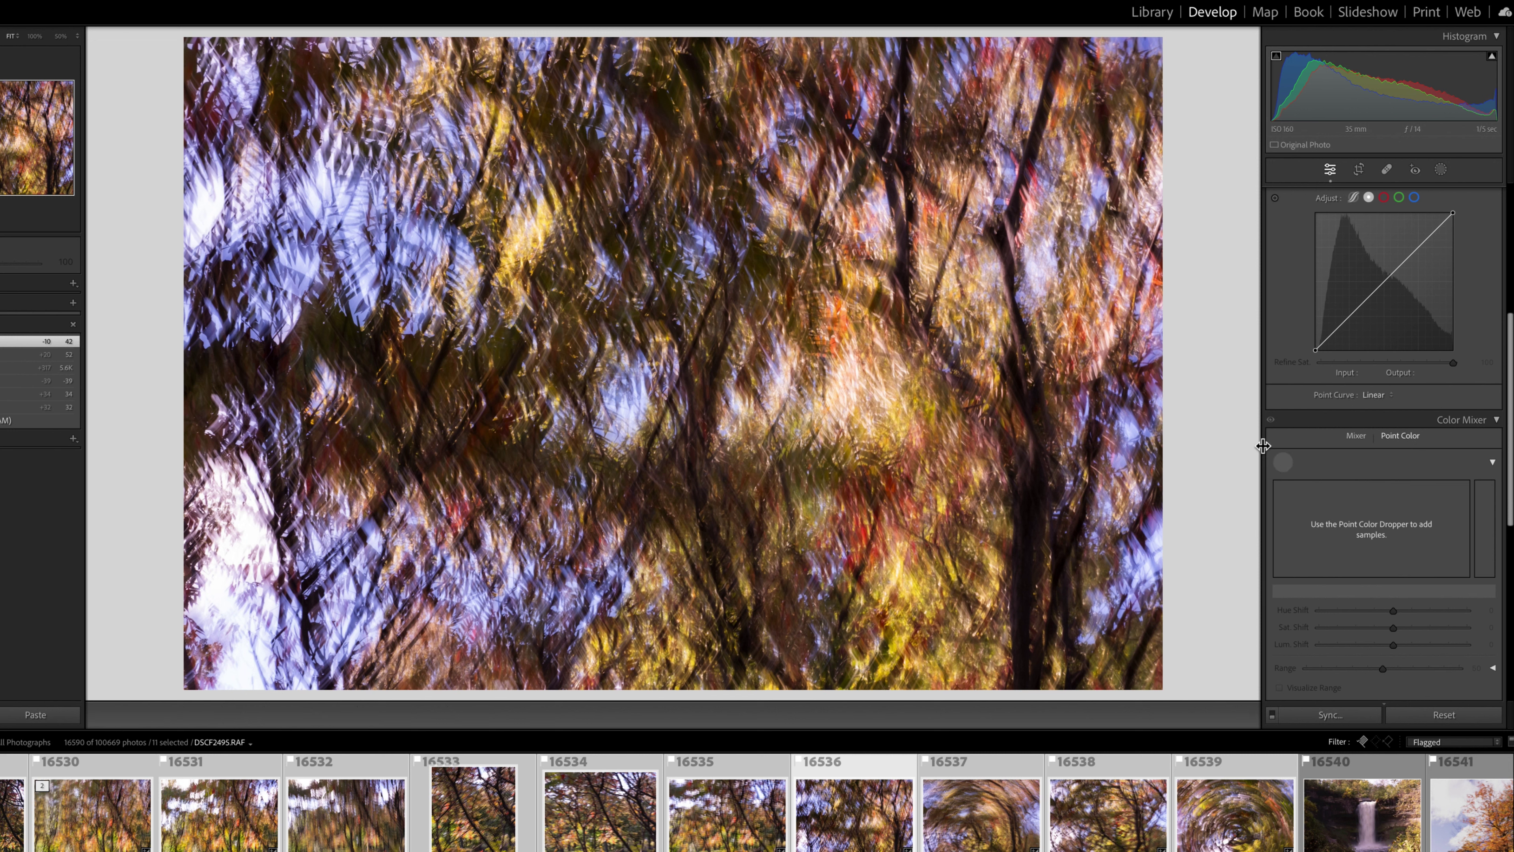
left_click(1160, 284)
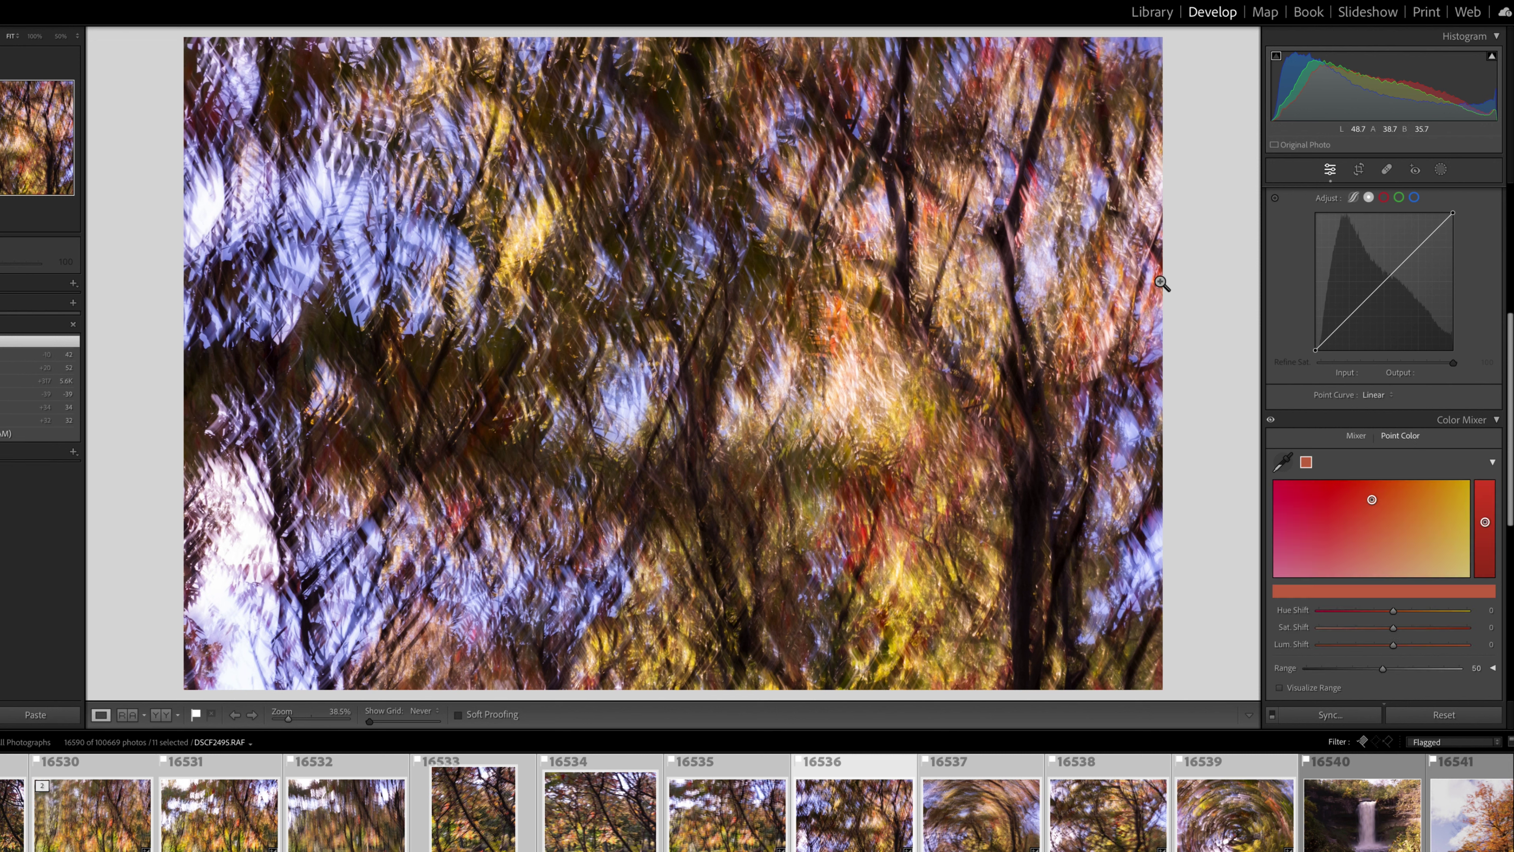
left_click(1411, 625)
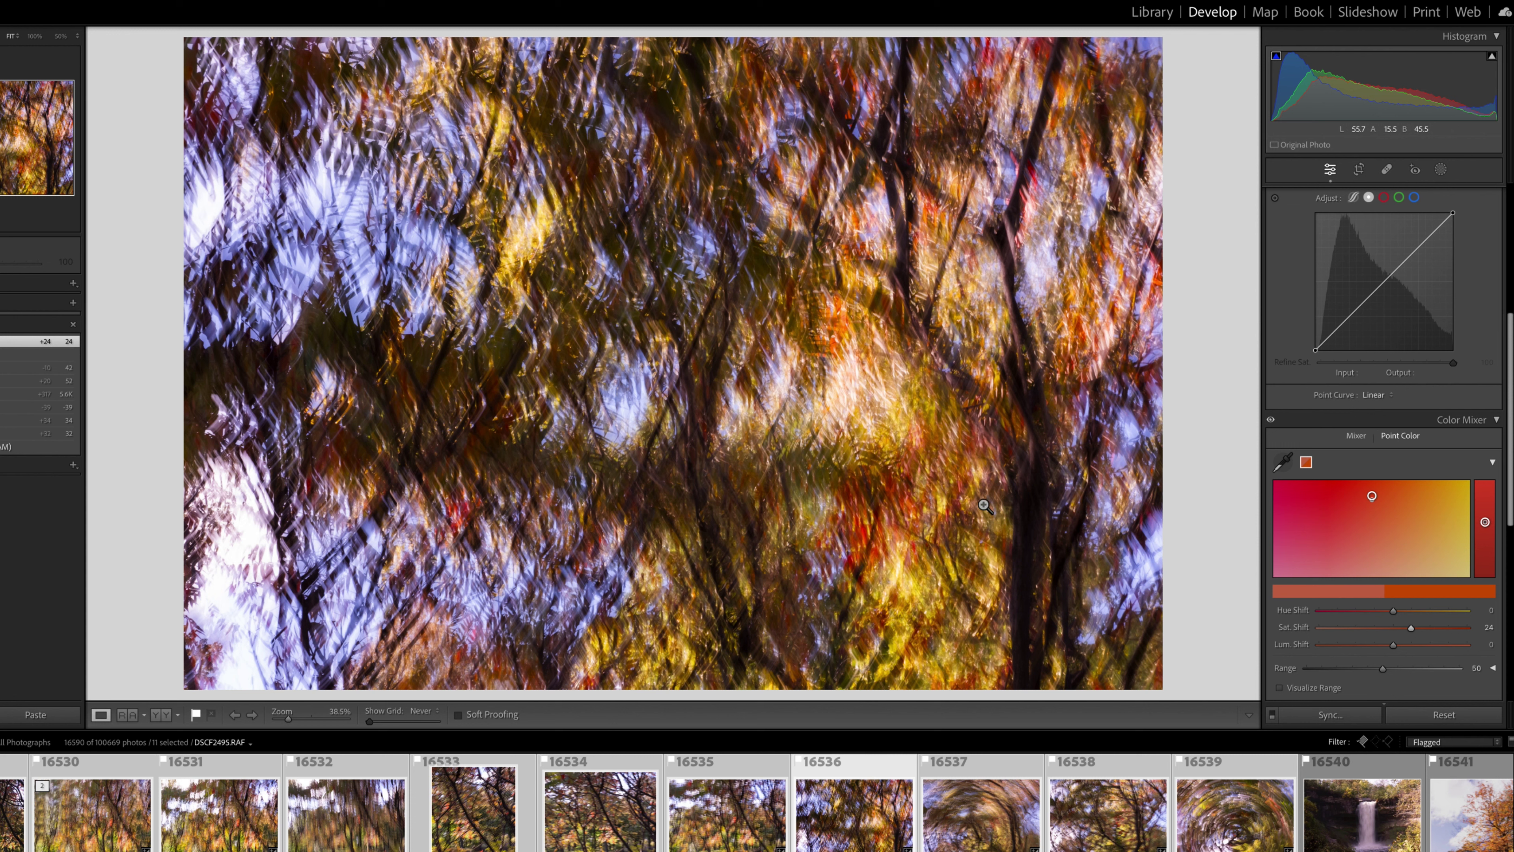
Step: Sample the pale blue patch and set its Hue Shift to -22
left_click(1281, 463)
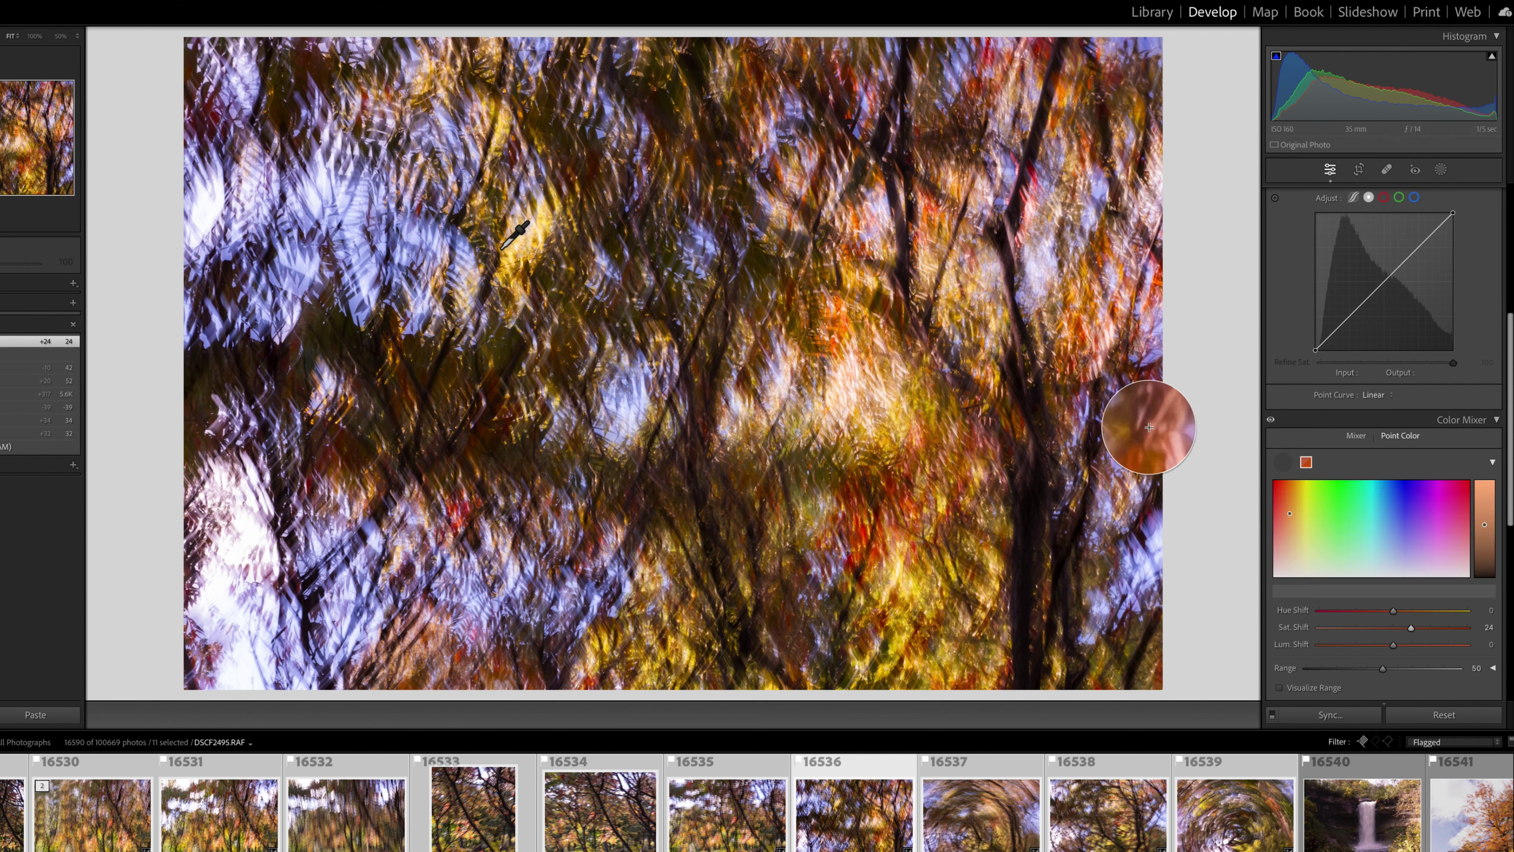
left_click(371, 280)
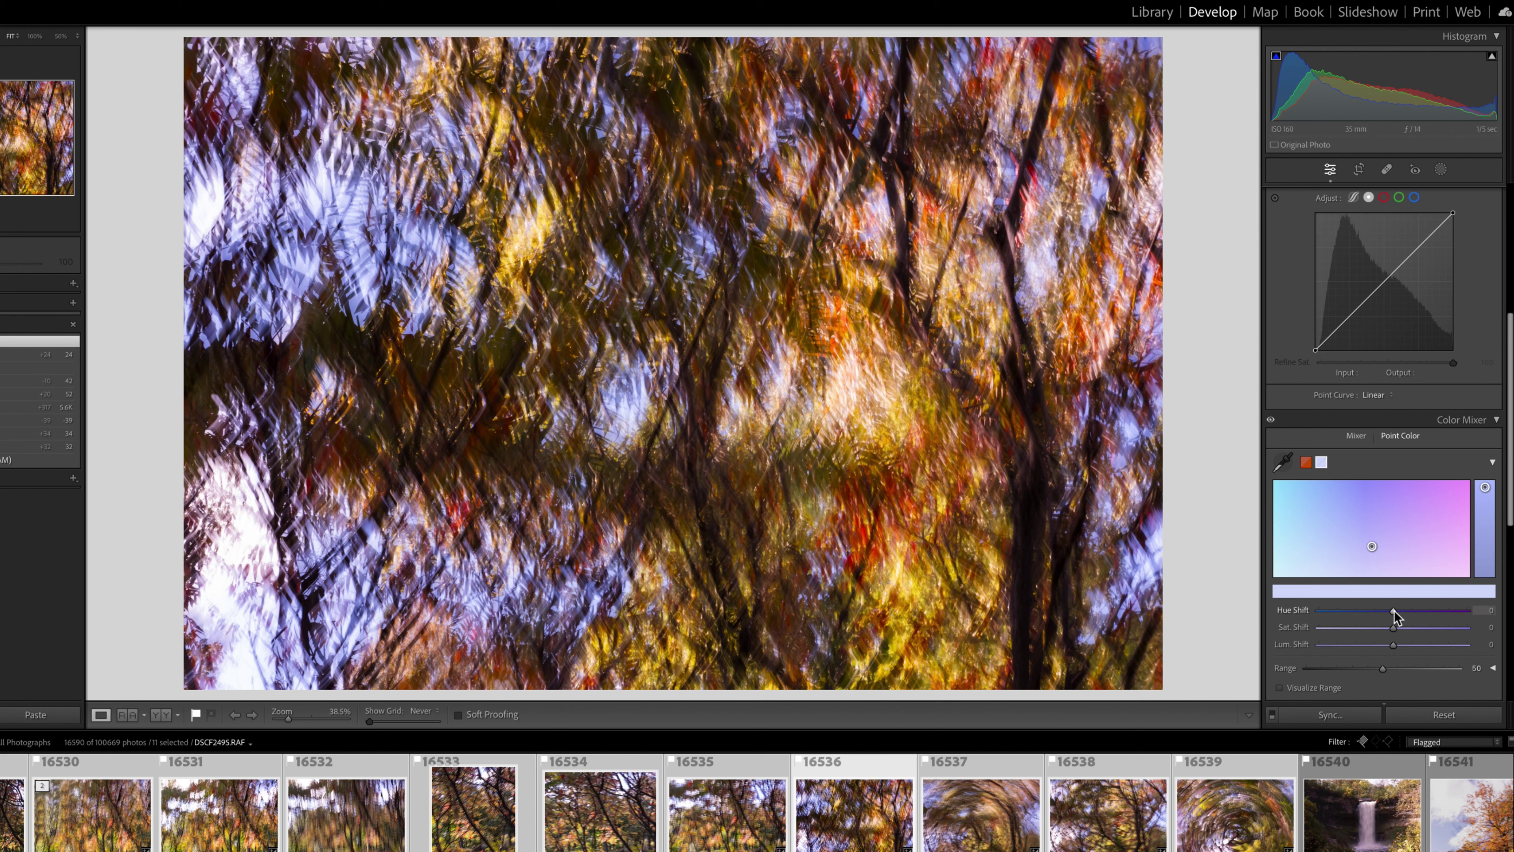
left_click_drag(1394, 611, 1376, 612)
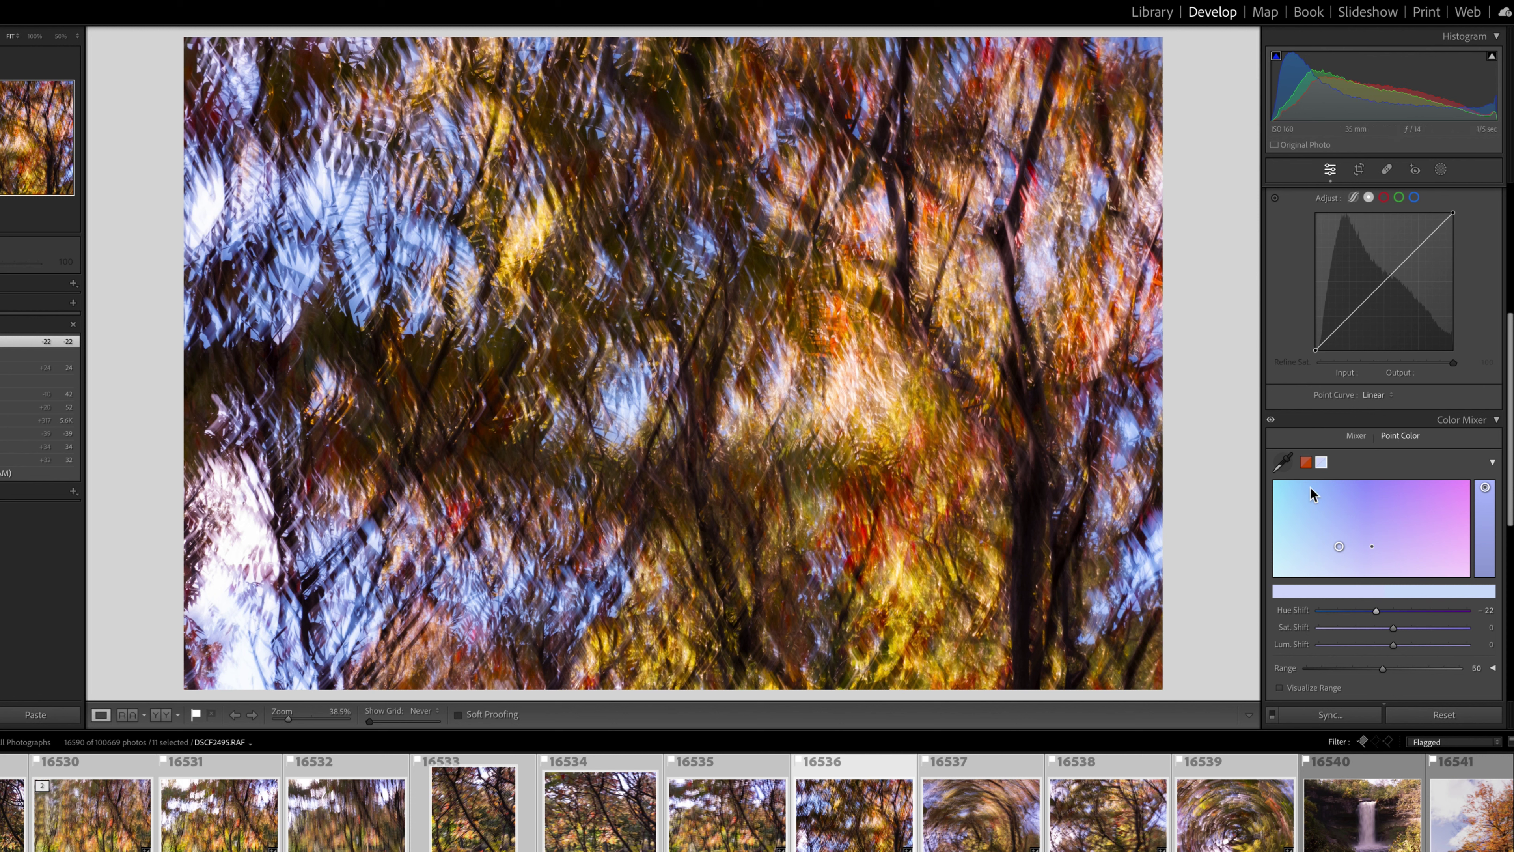
Step: Set the Basic panel Saturation to -12 and compare with the Before view
left_click(1356, 436)
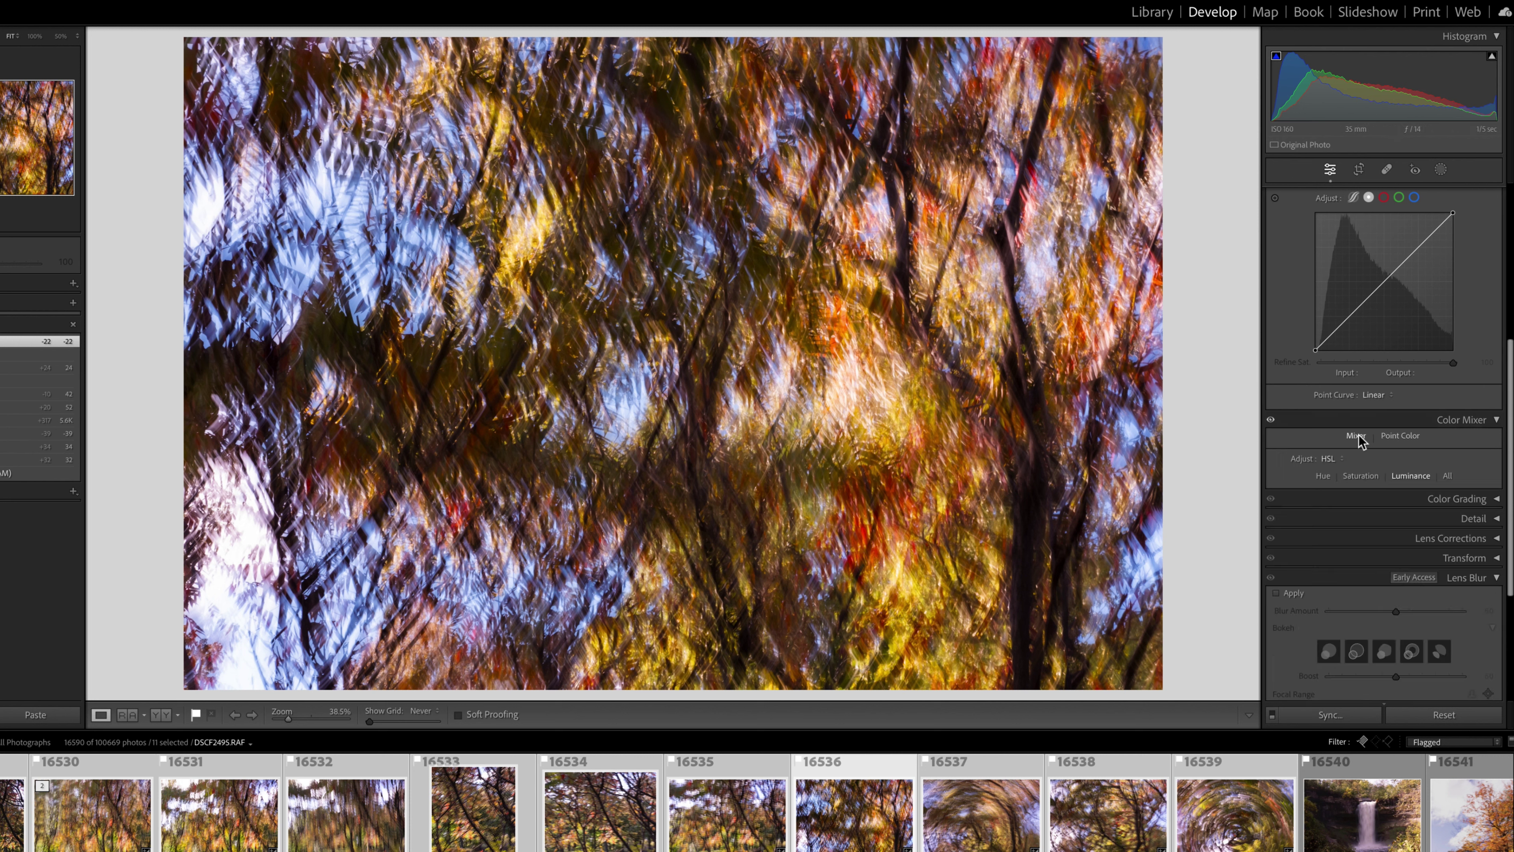
scroll(1381, 347, "up", 5)
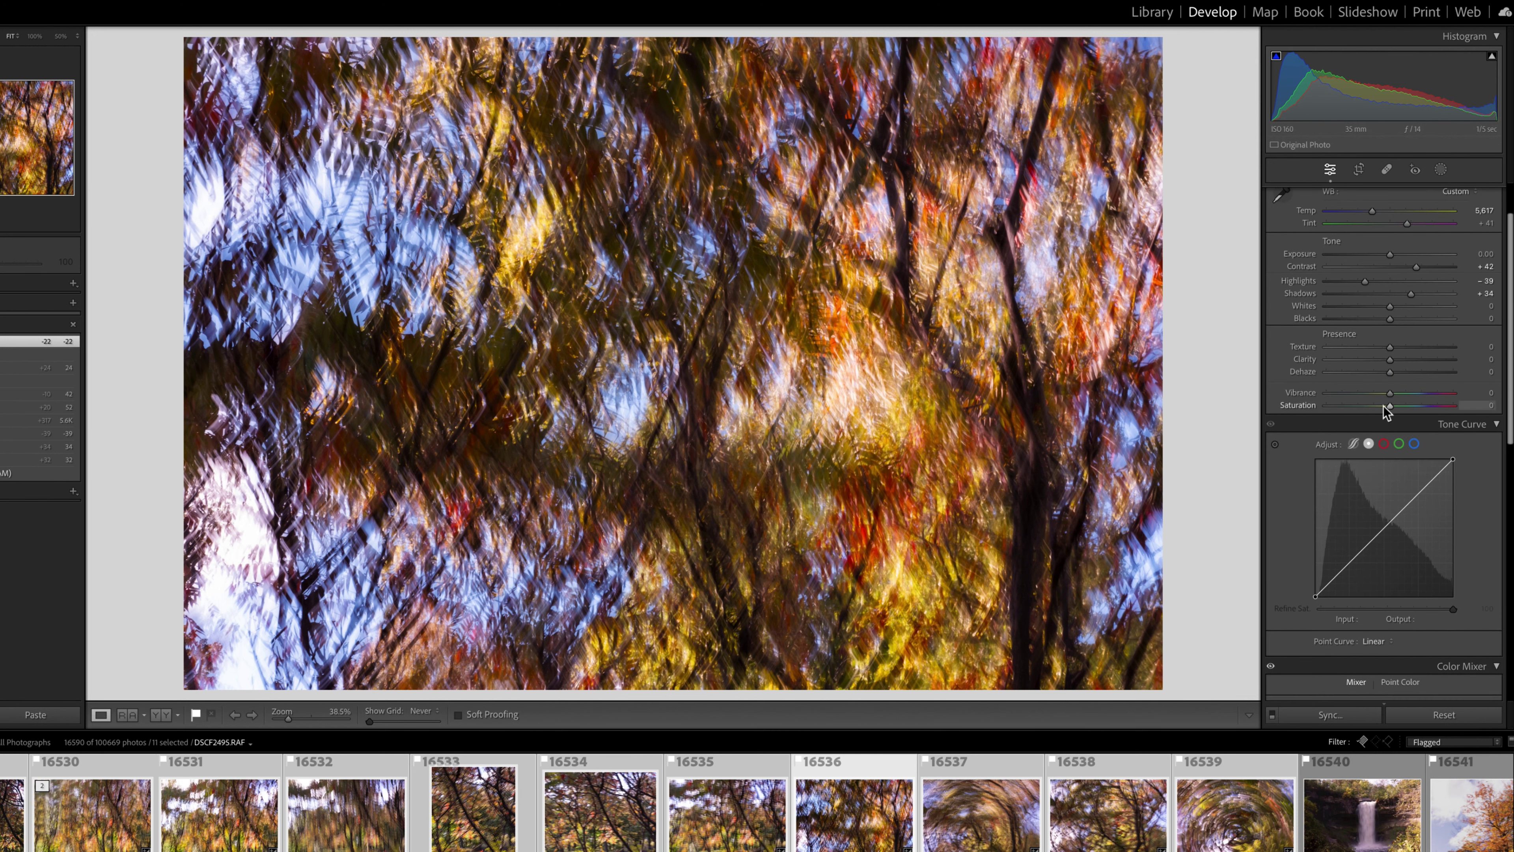
left_click_drag(1384, 406, 1383, 406)
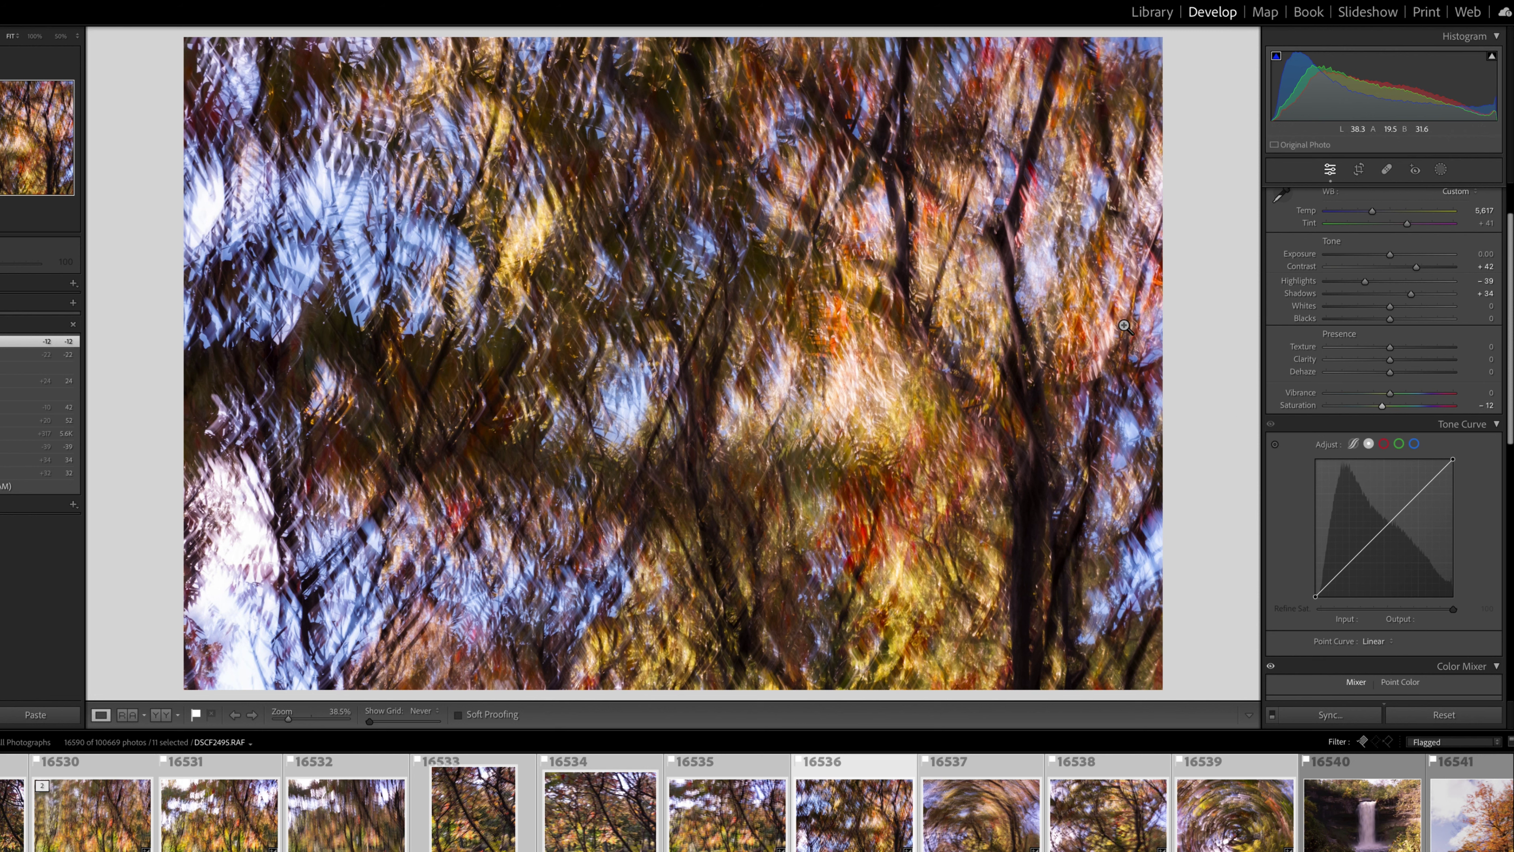
key("backslash")
key("backslash")
key("backslash")
key("backslash")
Step: Open the swirl tunnel photo, compare Before/After, then set Contrast +28 and Vibrance +2
left_click(1246, 832)
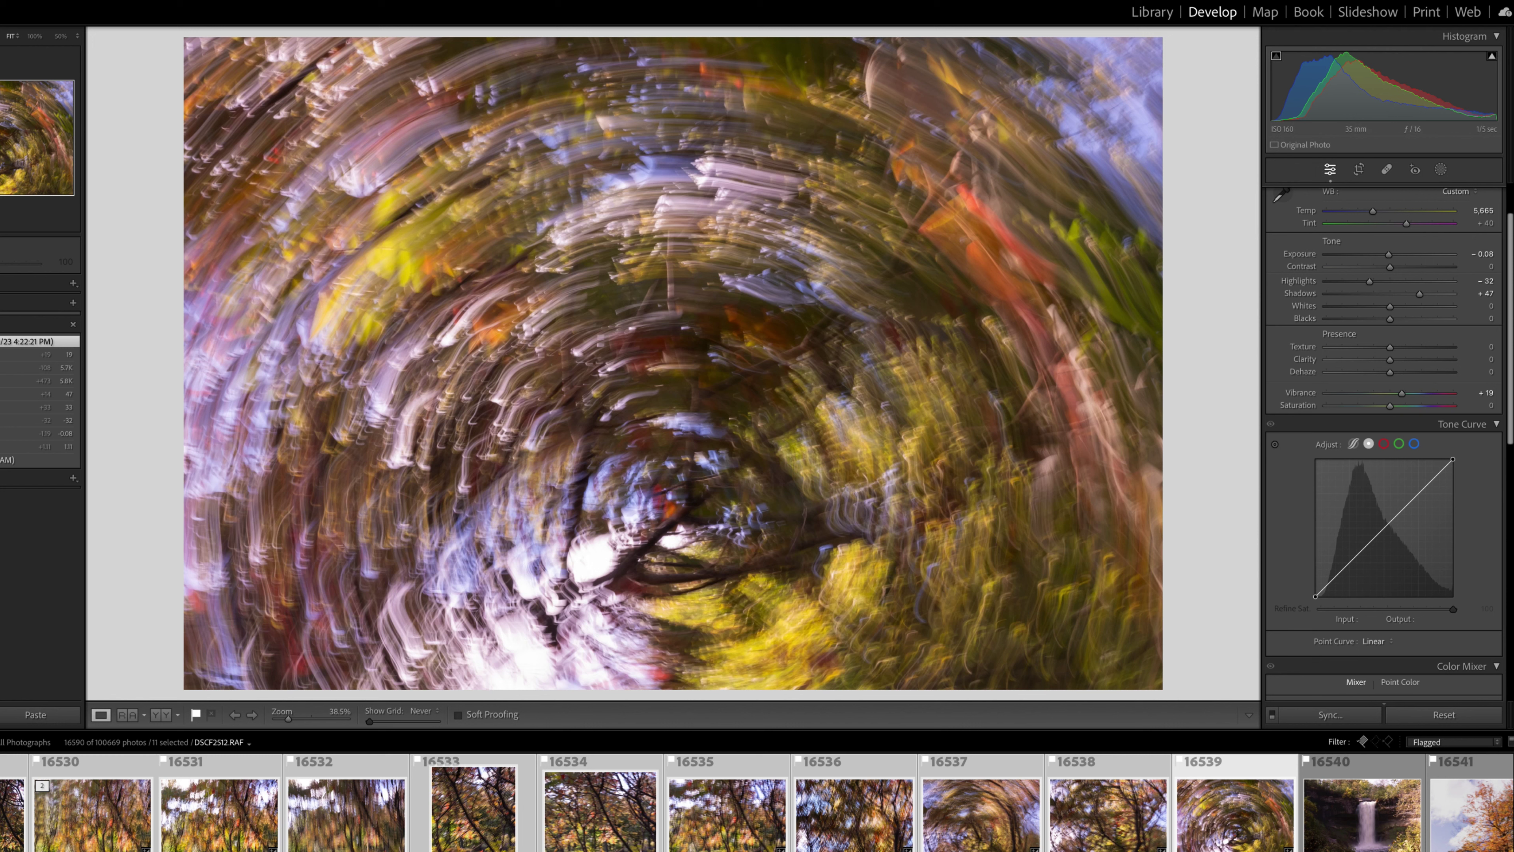
key("backslash")
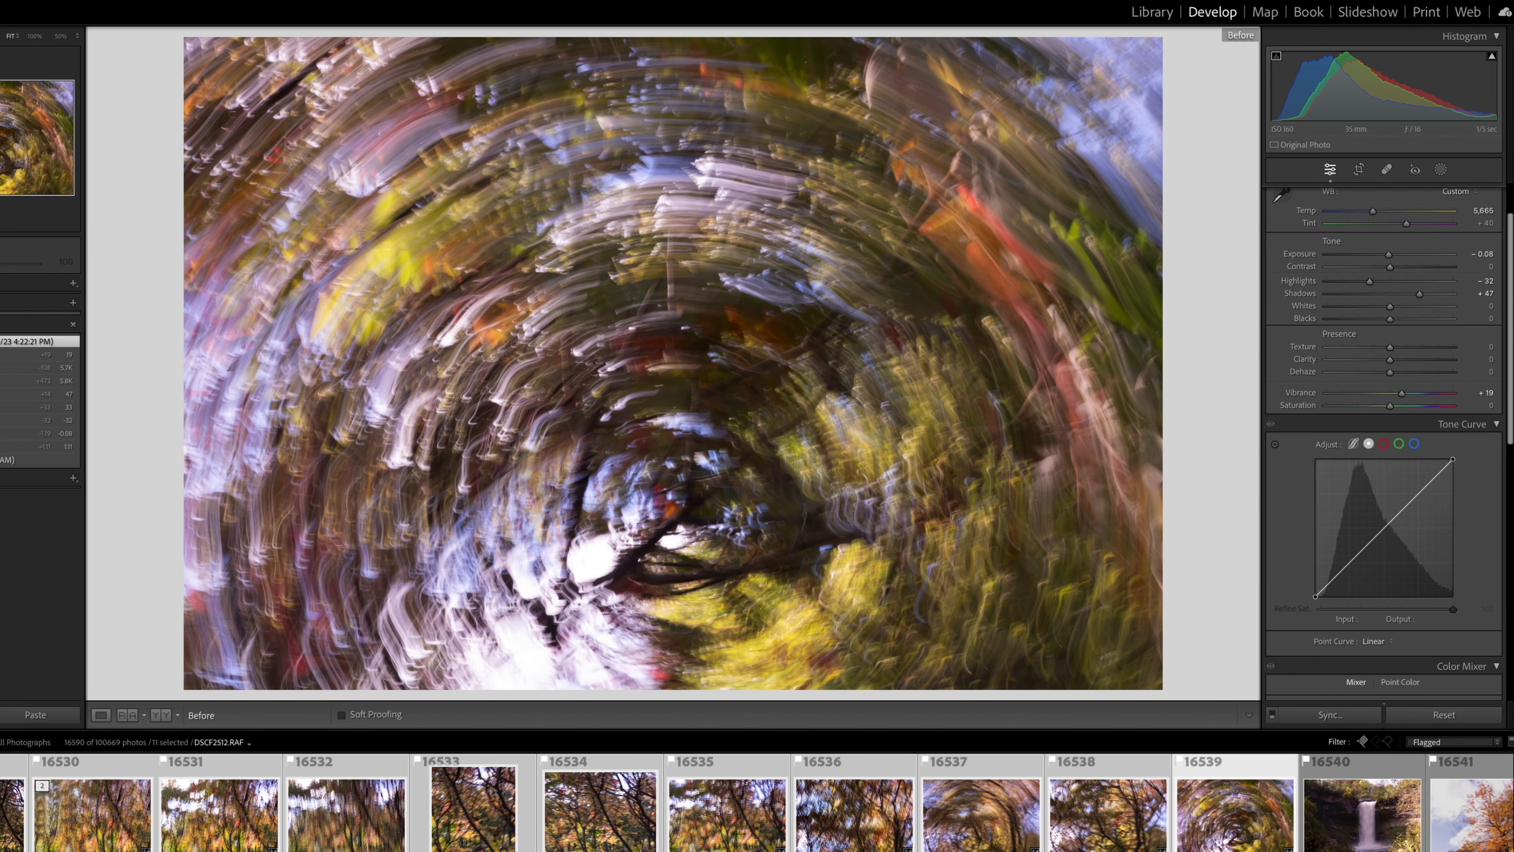
key("backslash")
key("backslash")
key("backslash")
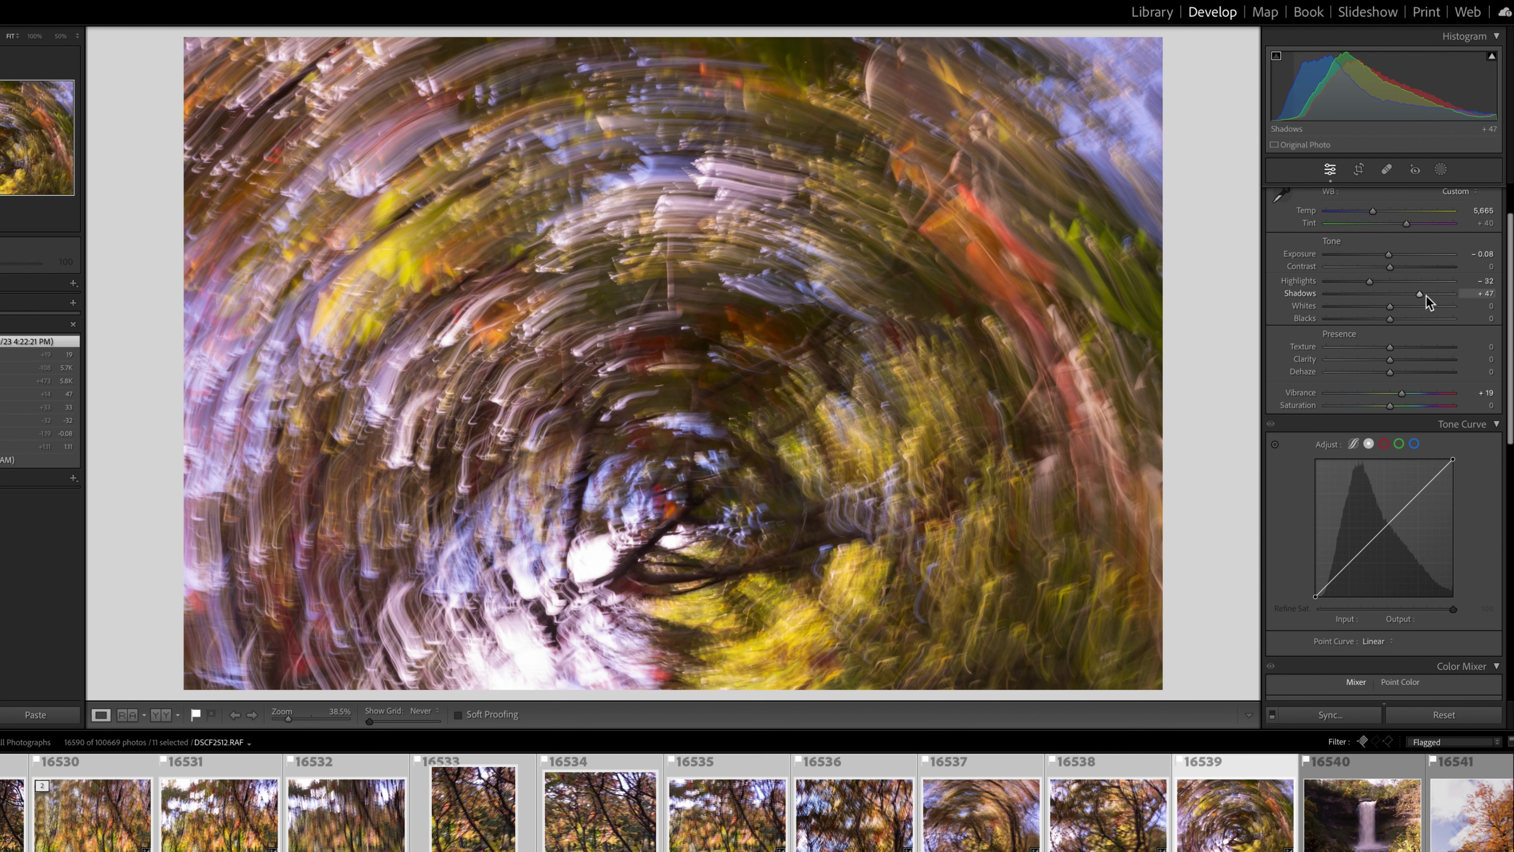
left_click_drag(1391, 269, 1406, 267)
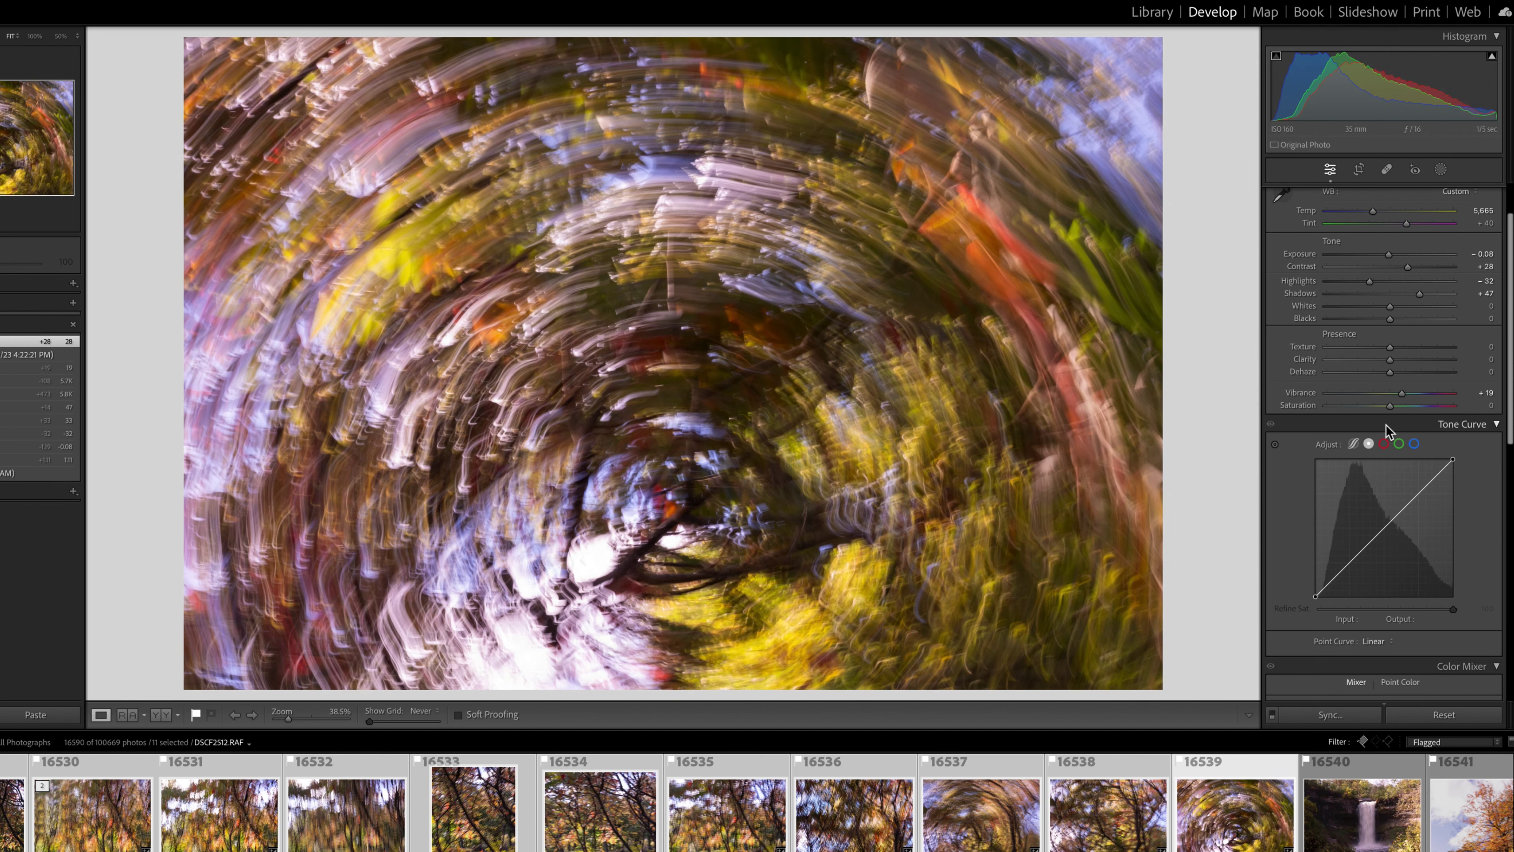
left_click_drag(1402, 393, 1391, 395)
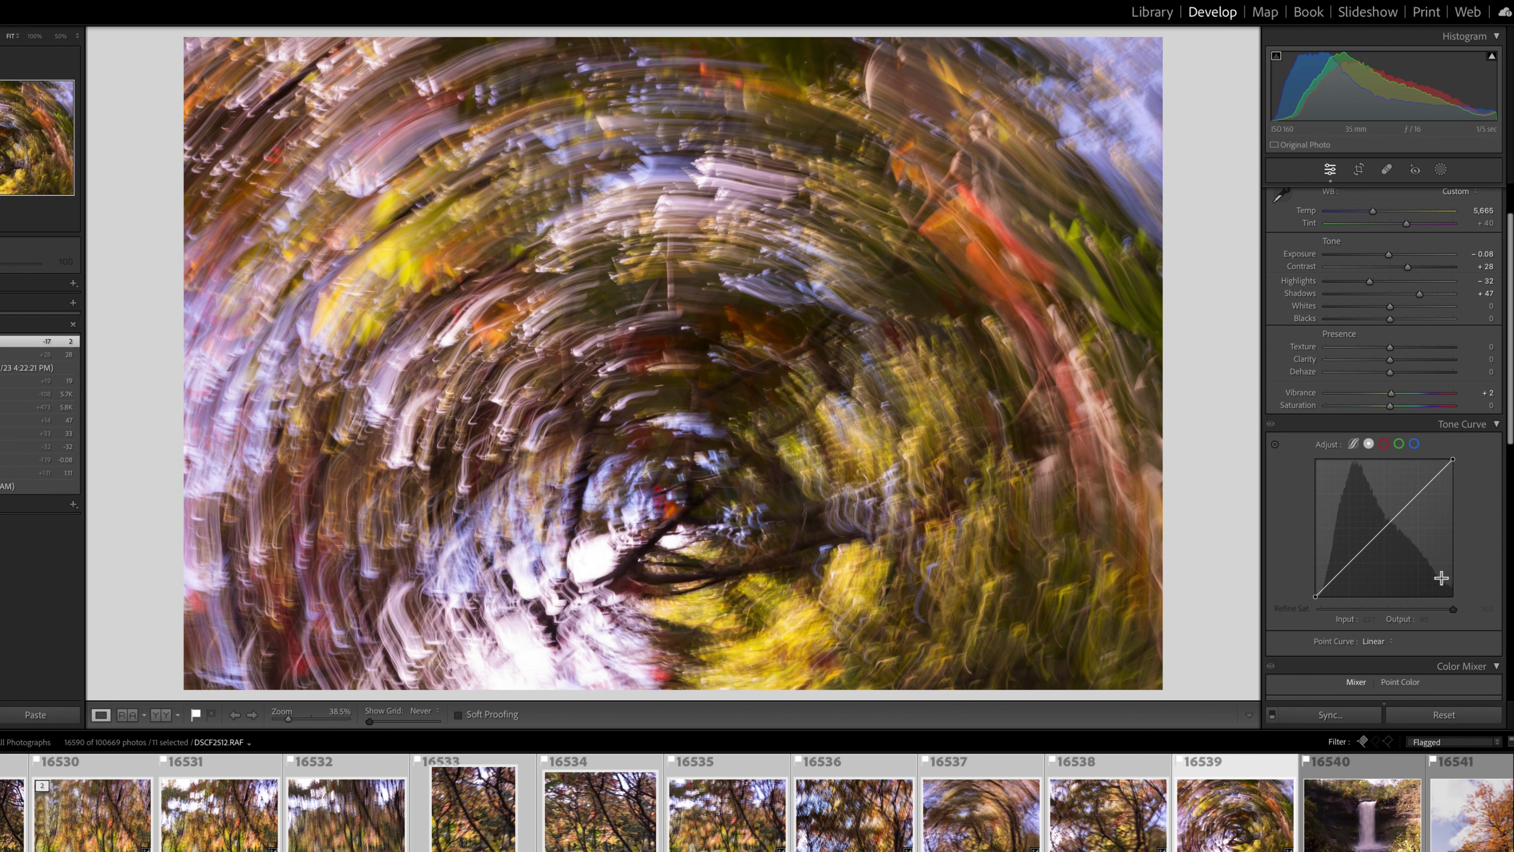
Step: In Point Color, sample the orange leaves and set their saturation to +10
scroll(1434, 572, "down", 5)
left_click(1408, 481)
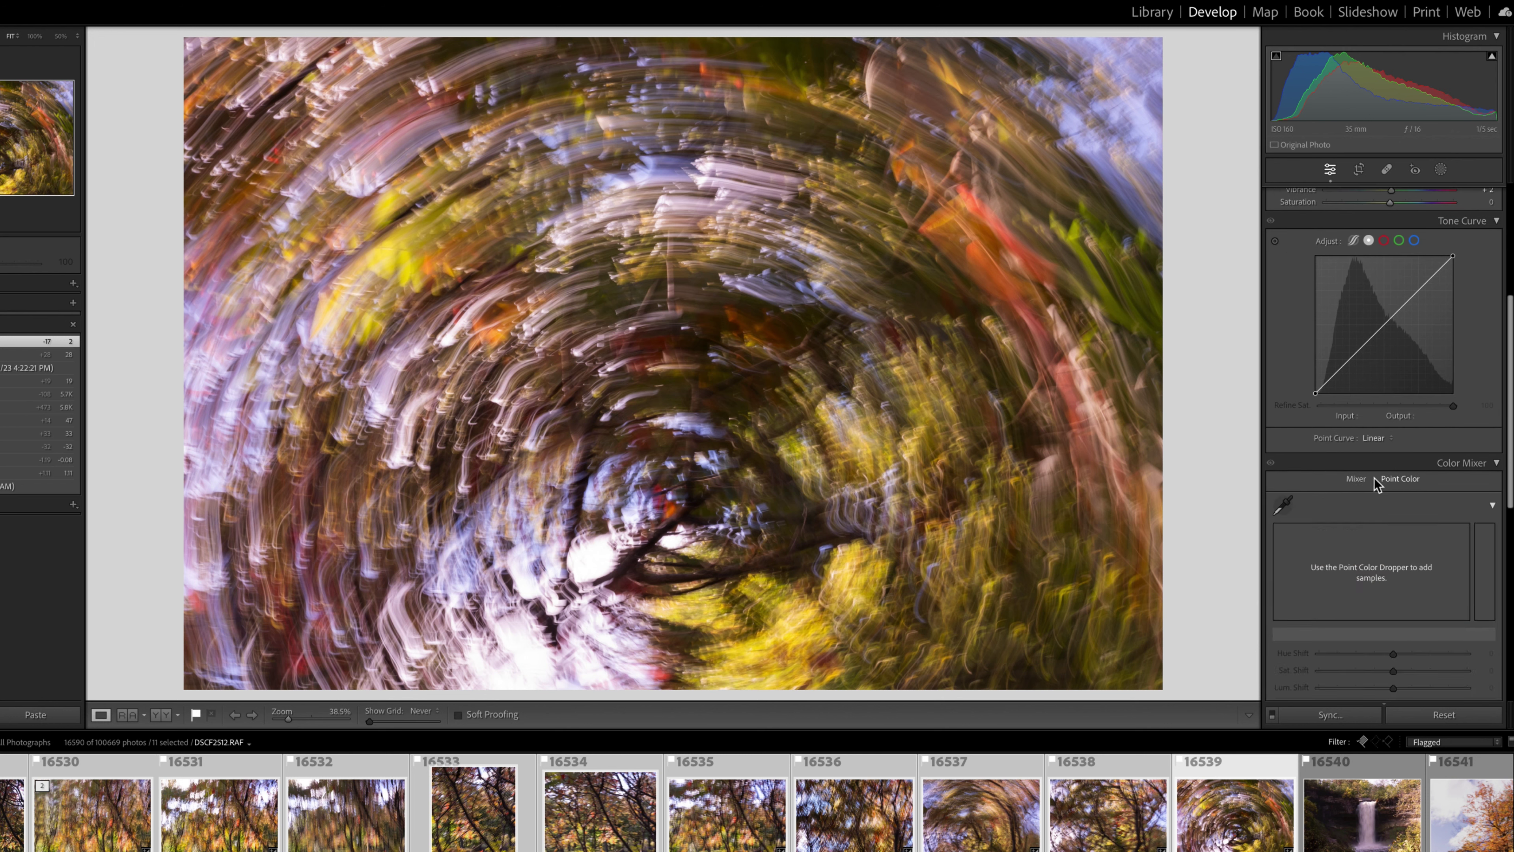
left_click(1281, 505)
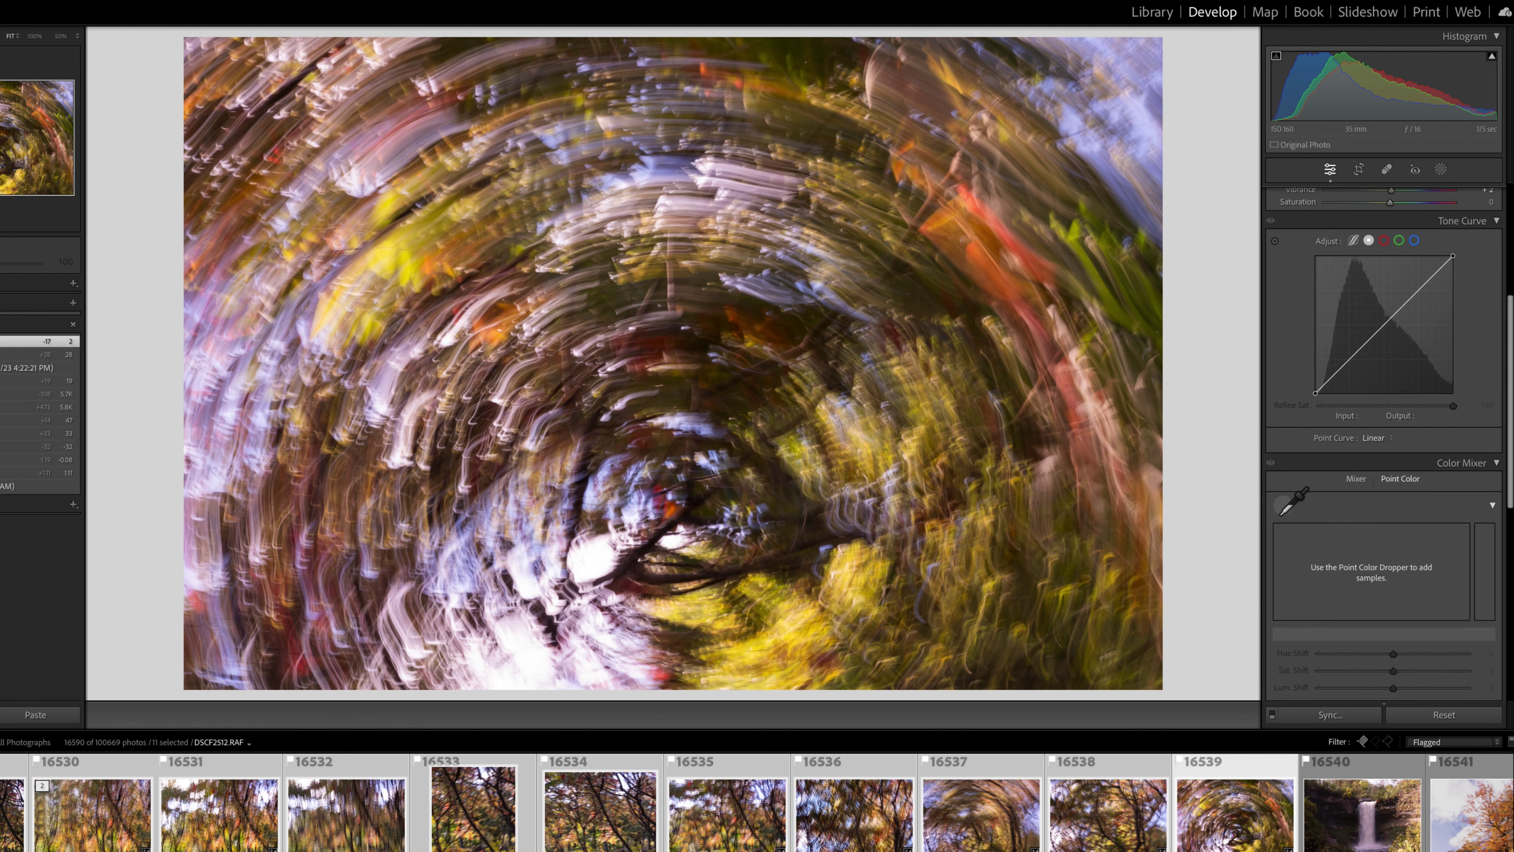
left_click(987, 267)
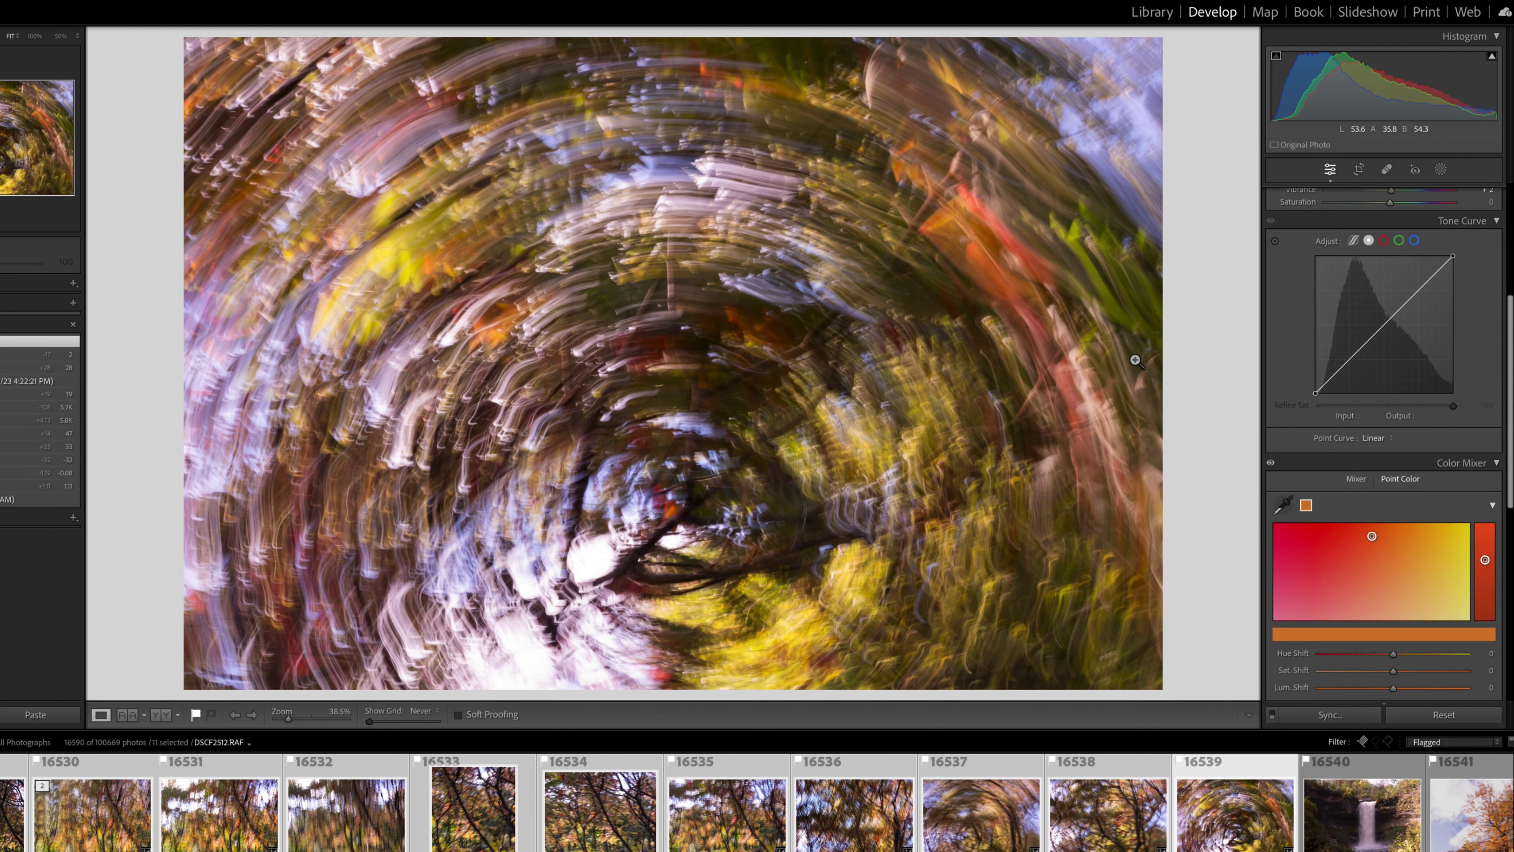
left_click(1408, 671)
left_click_drag(1409, 671, 1401, 671)
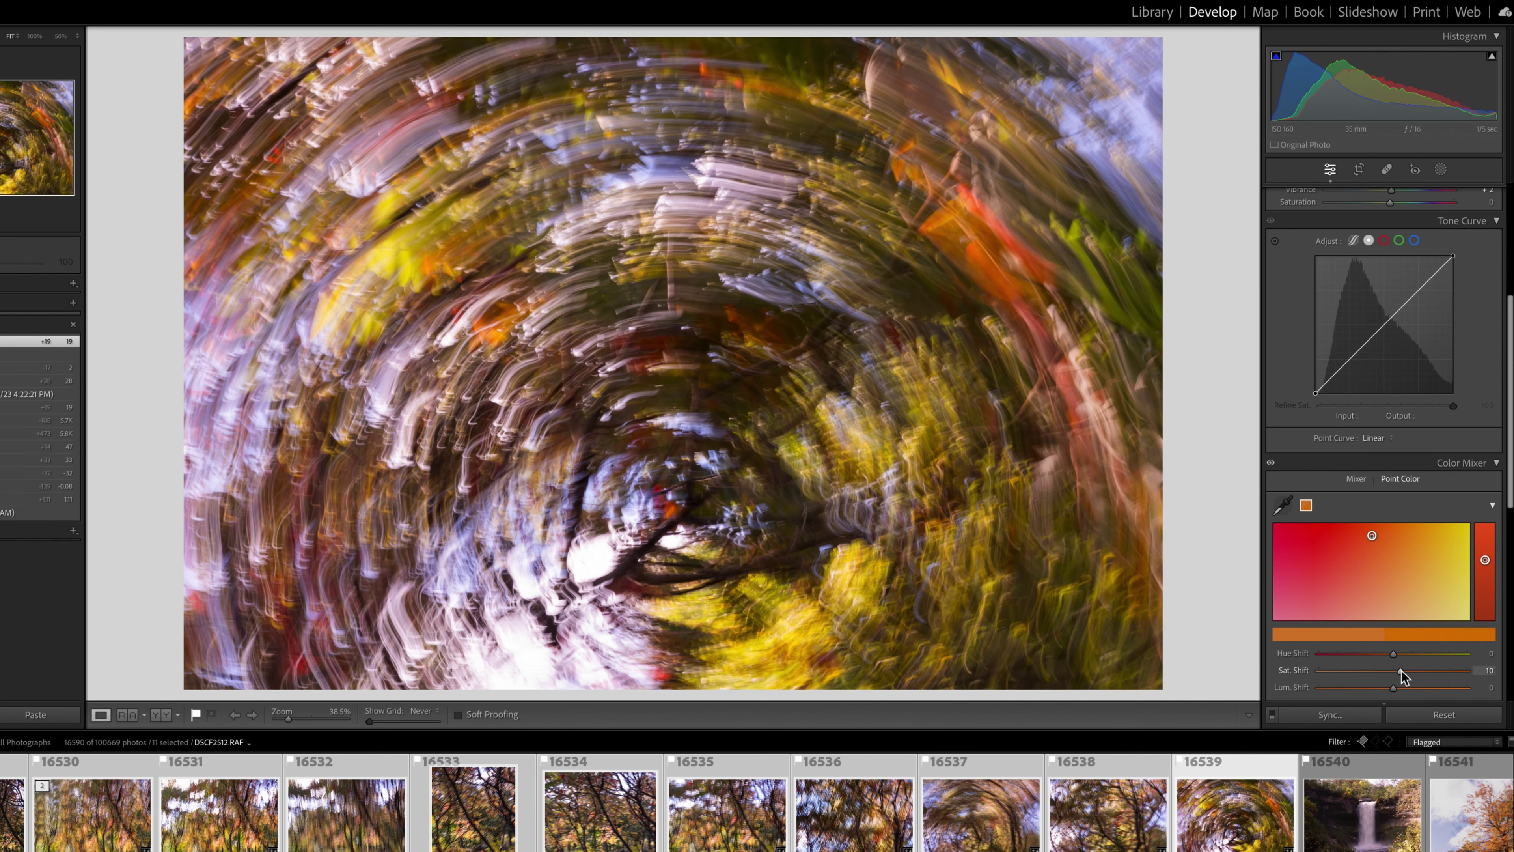
Step: Sample the bluish centre area and boost its saturation to +34
left_click(1282, 509)
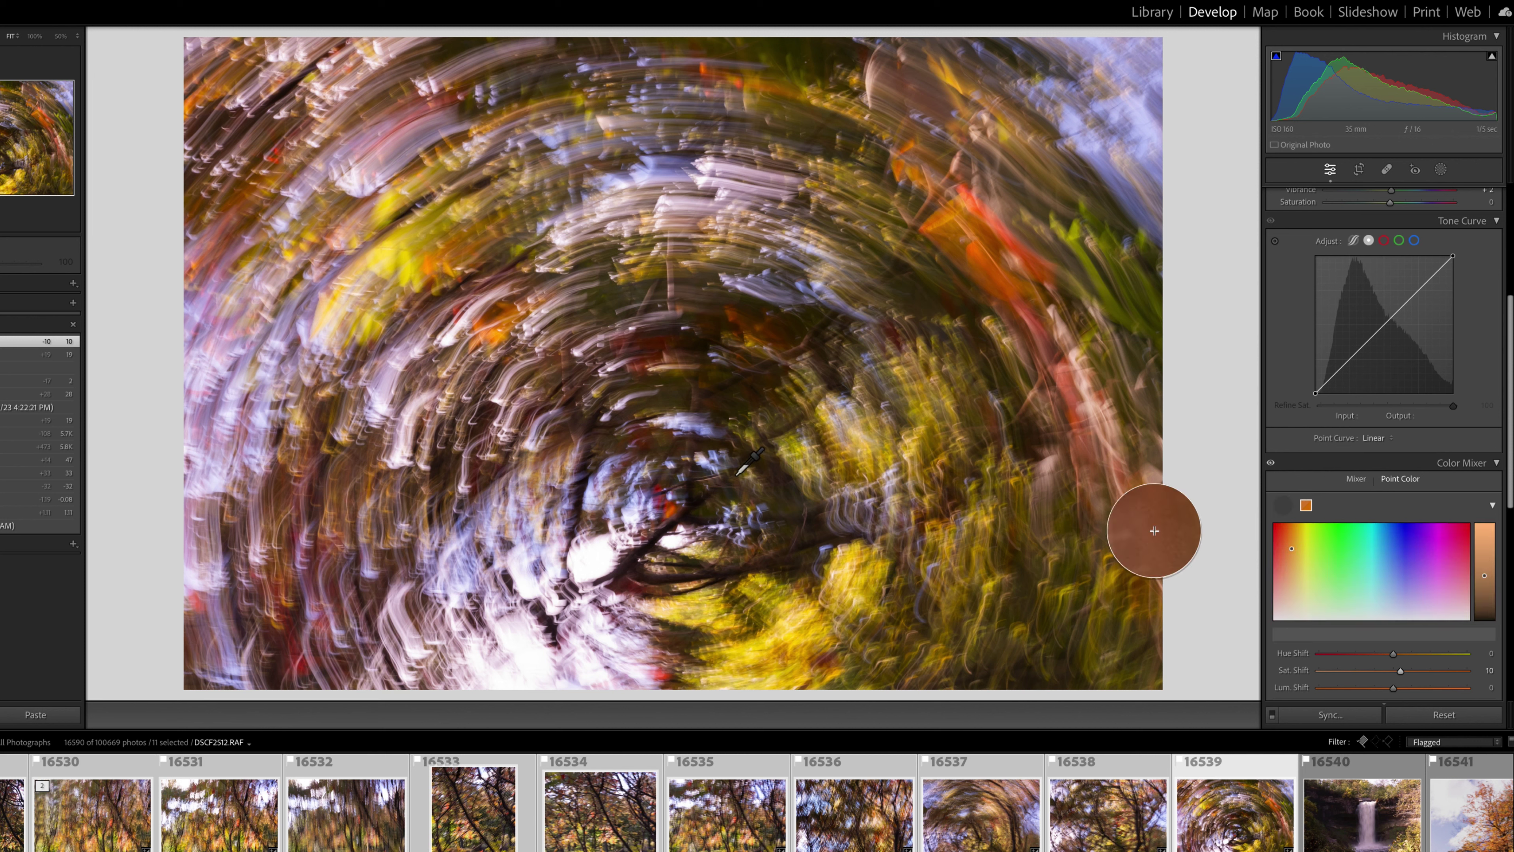
left_click(774, 517)
left_click_drag(1394, 671, 1372, 653)
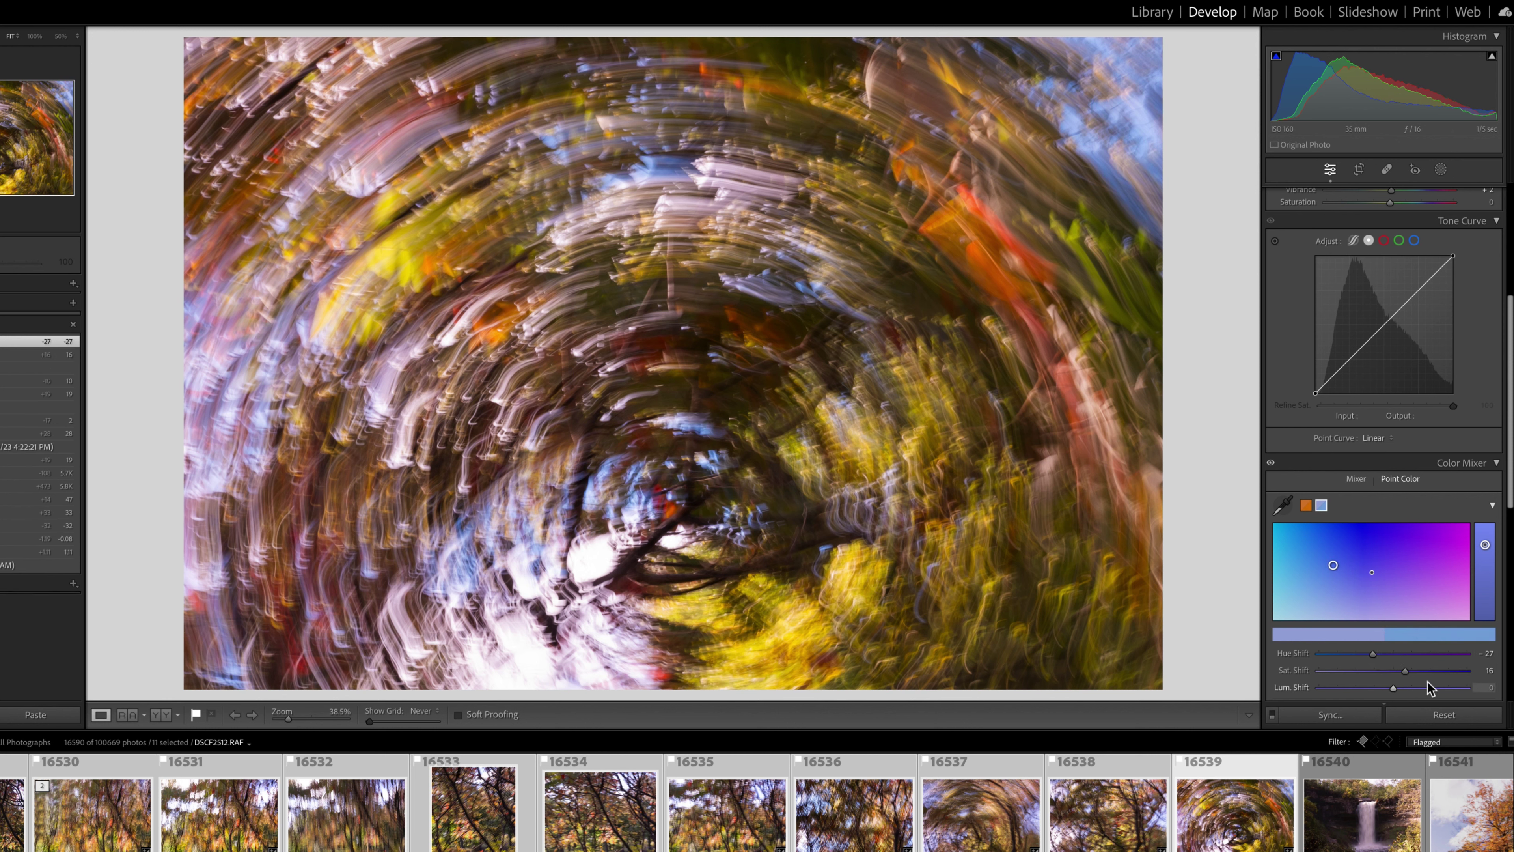
left_click(1419, 671)
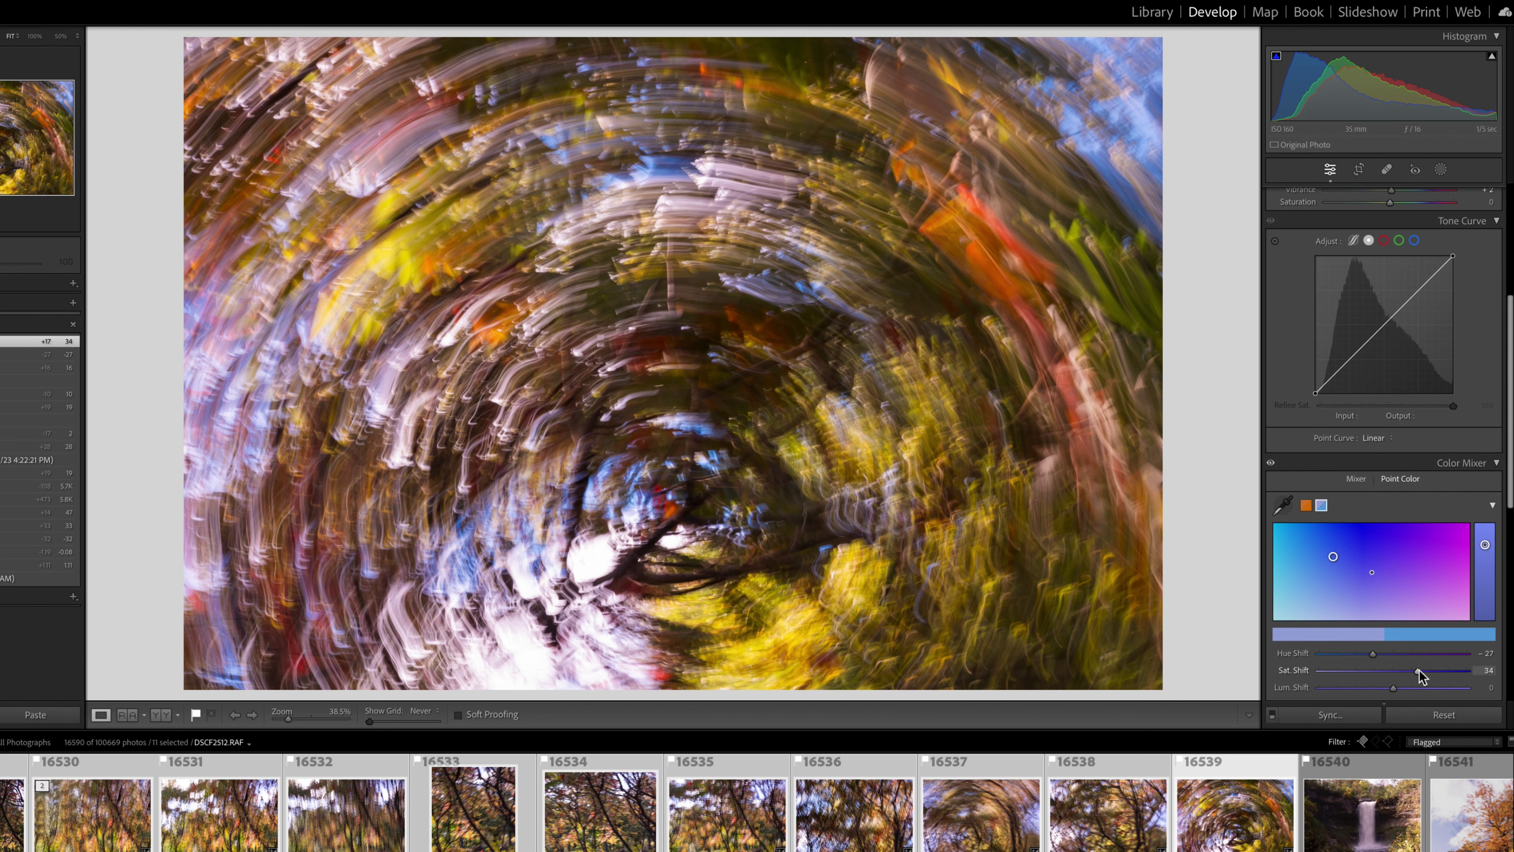
Step: Saturate the sampled tan tones to +26 and mute the sampled yellows to -34
left_click(1282, 504)
left_click(328, 524)
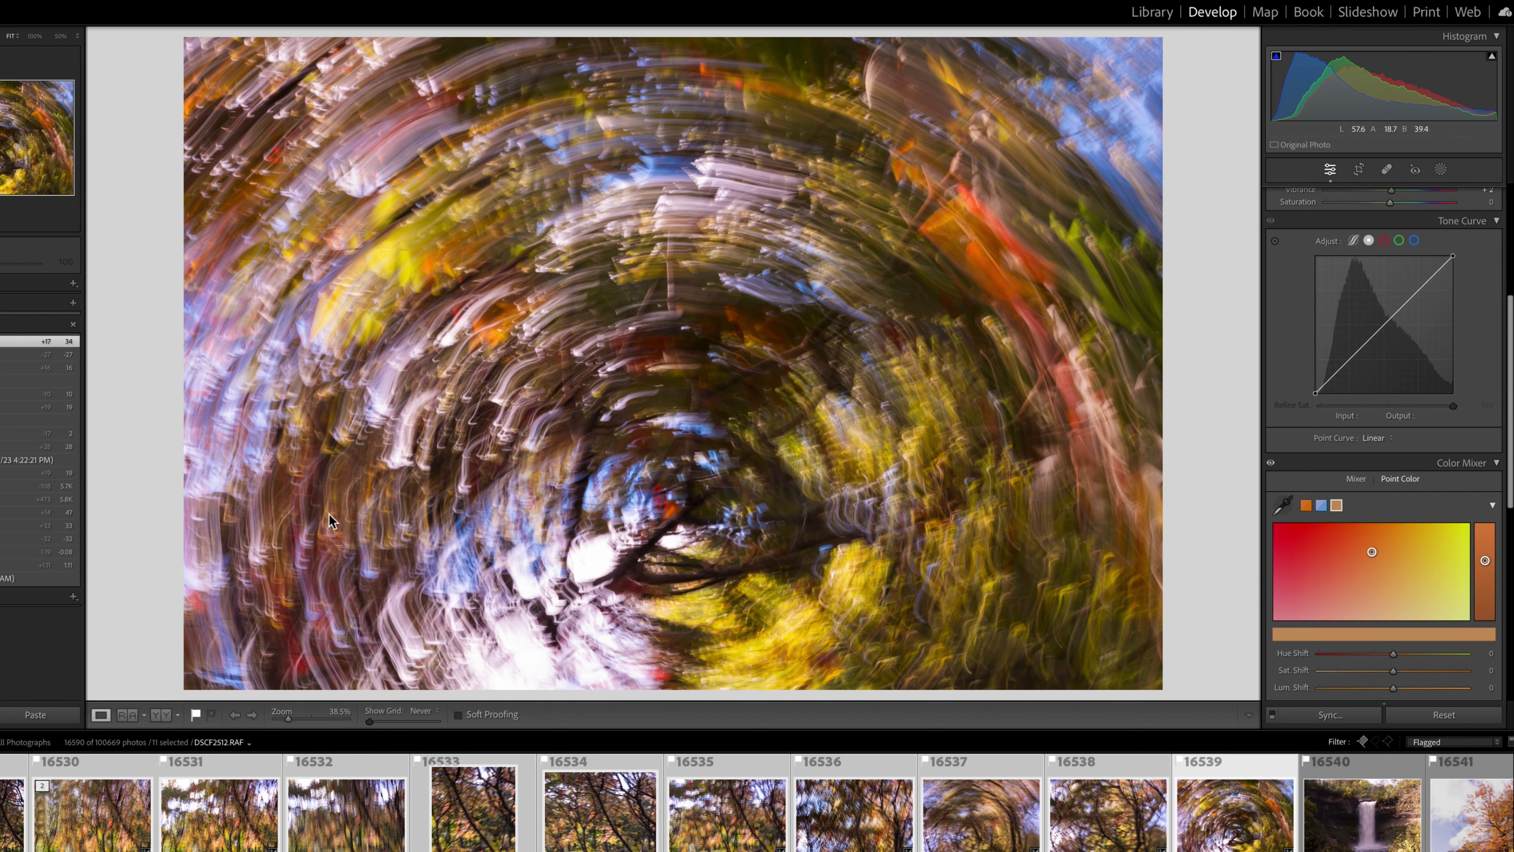
left_click_drag(1393, 670, 1413, 668)
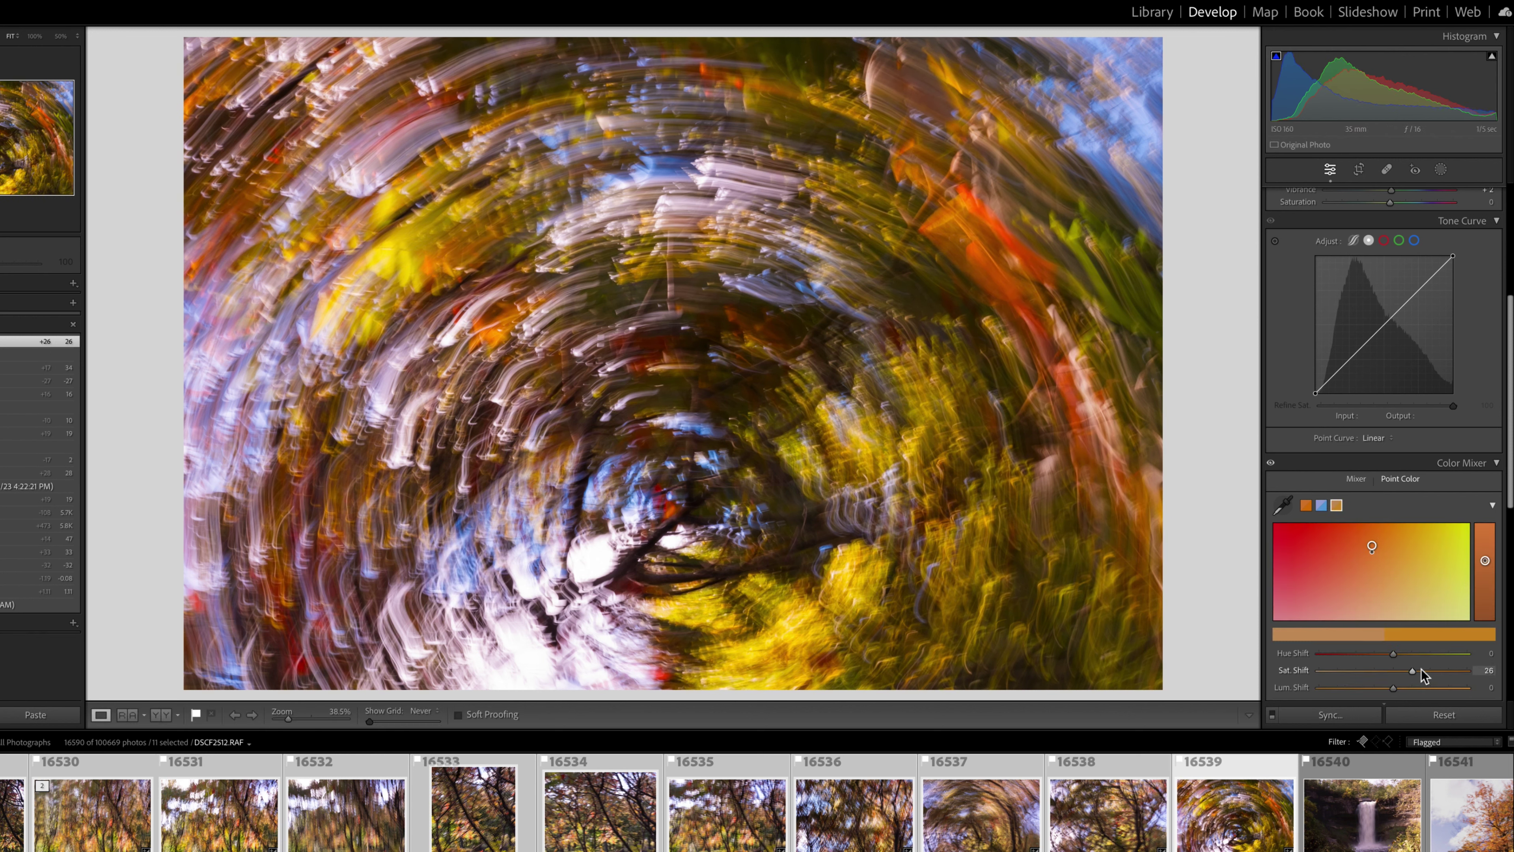
left_click(1282, 507)
left_click(850, 583)
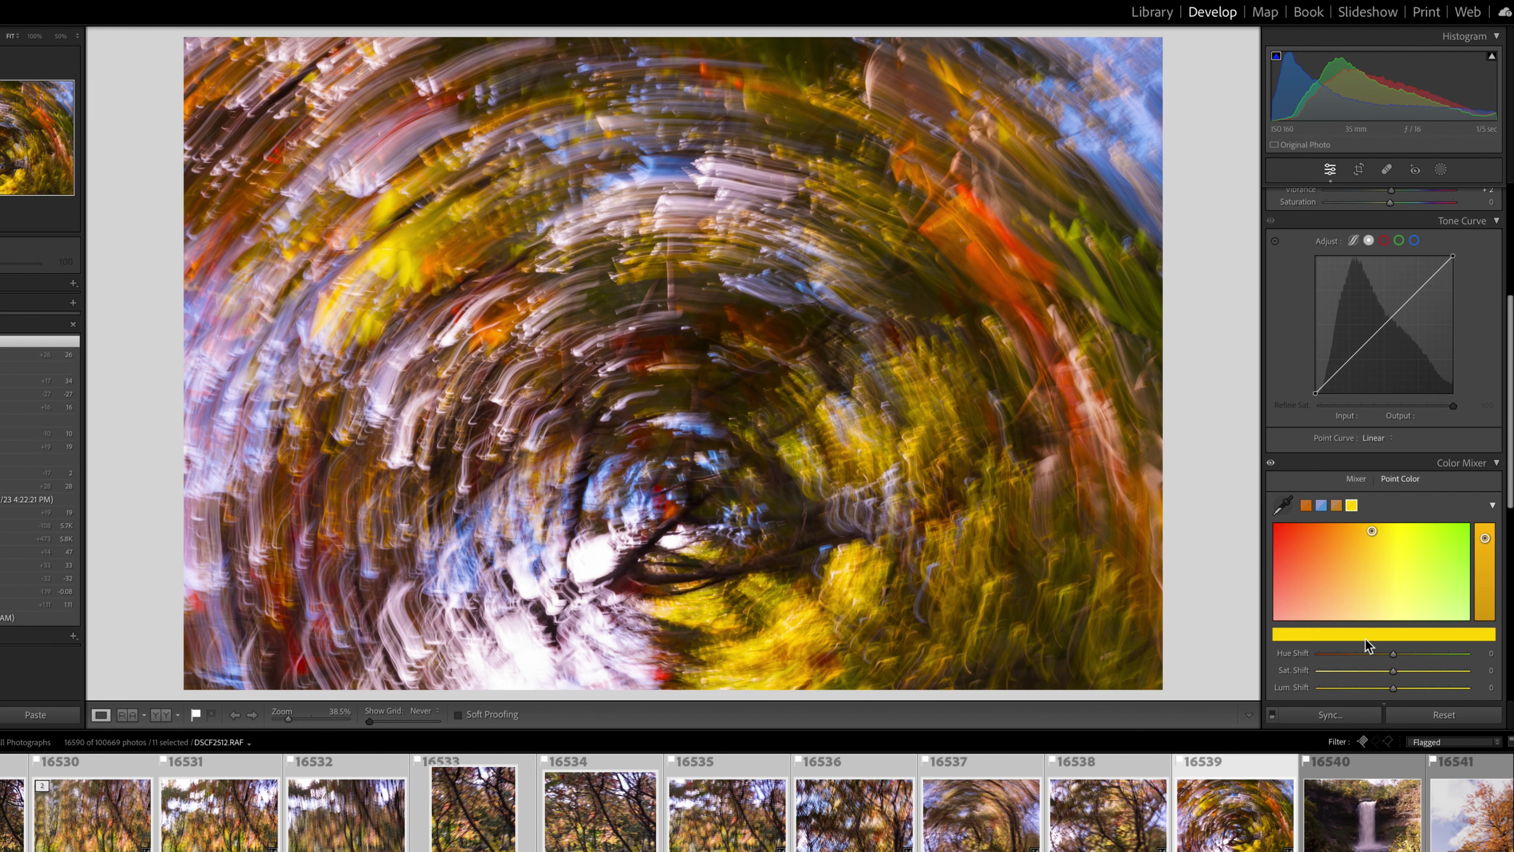
left_click_drag(1386, 675, 1368, 673)
key("backslash")
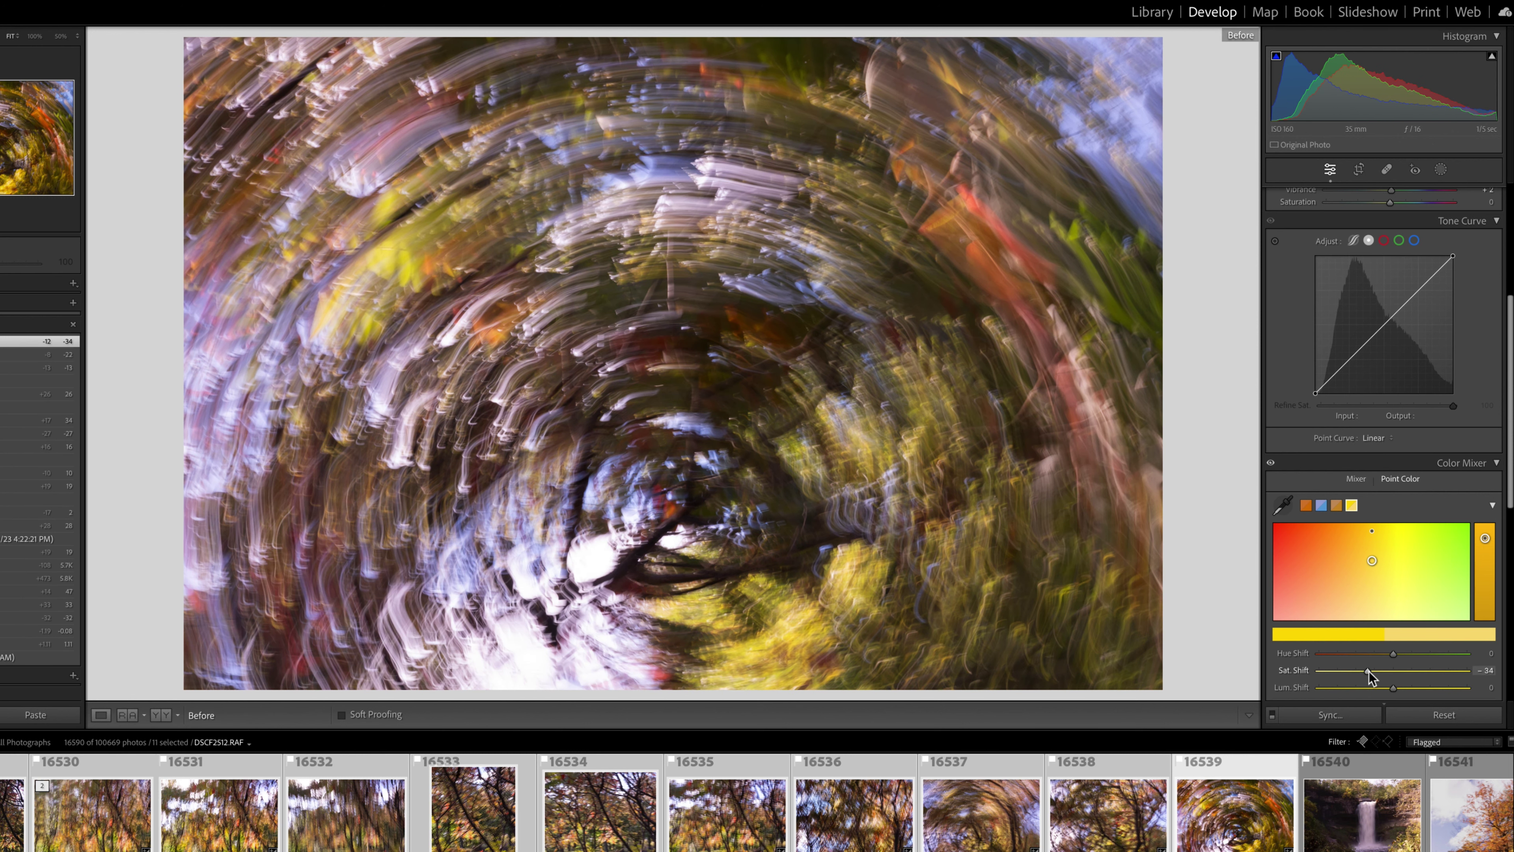
key("backslash")
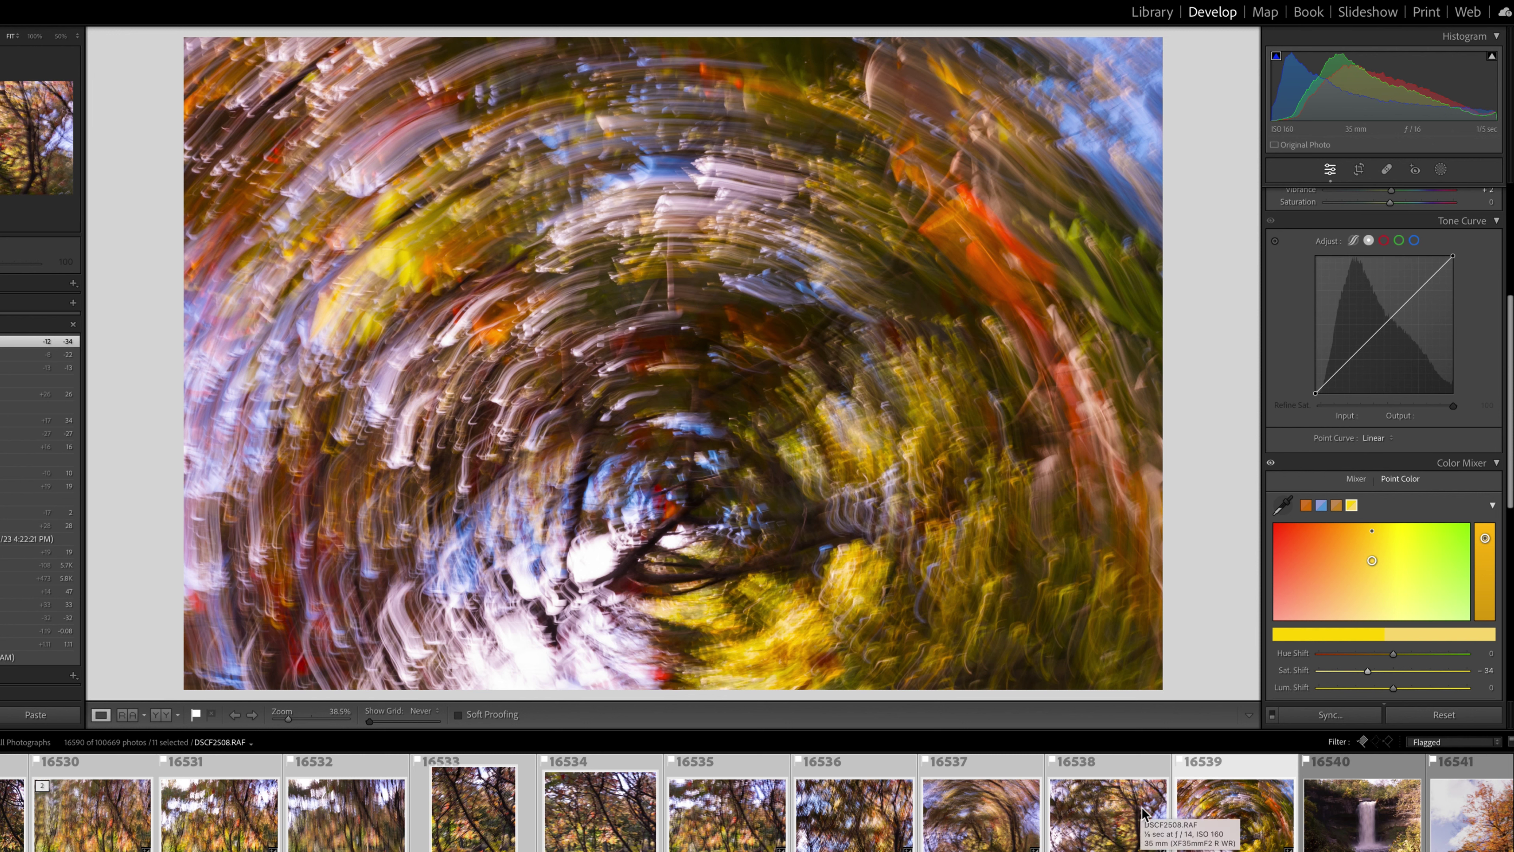
Step: Raise the purple-and-gold swirl photo's Contrast to +42, then load the tree canopy photo
left_click(962, 817)
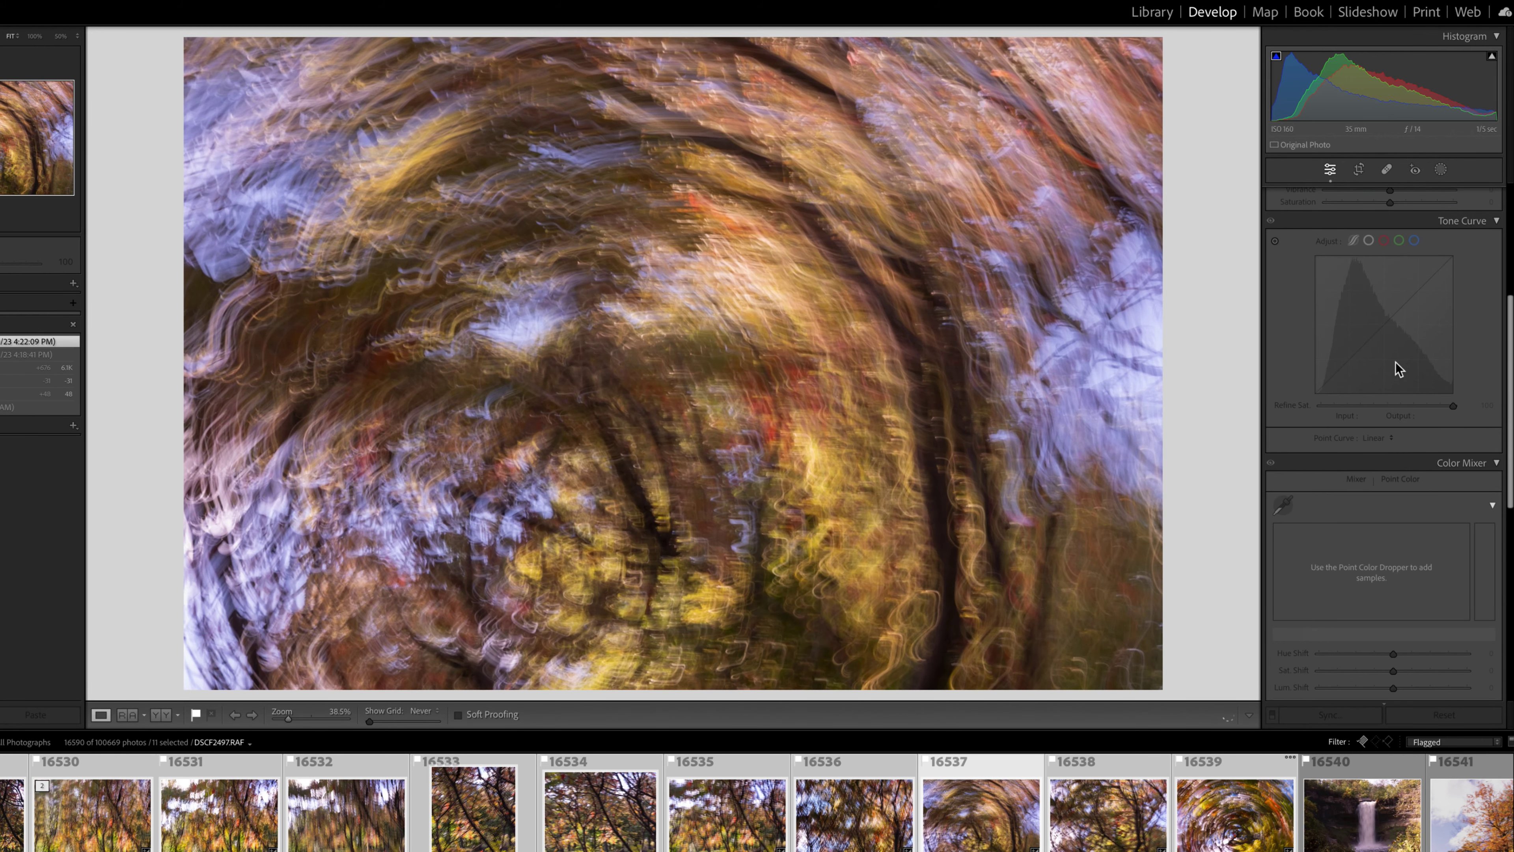
scroll(1397, 368, "up", 2)
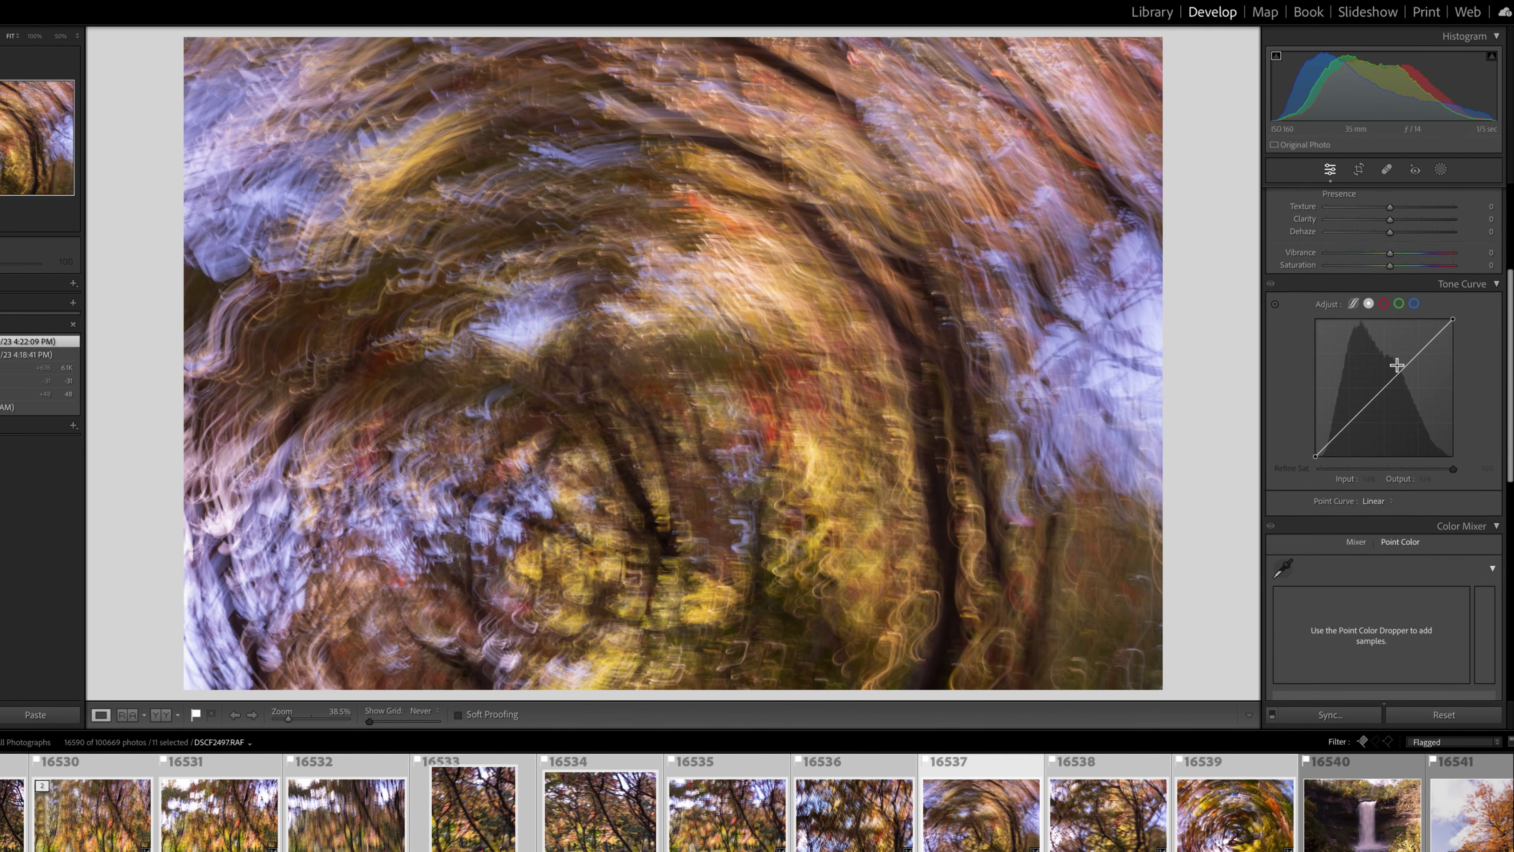
scroll(1396, 365, "up", 6)
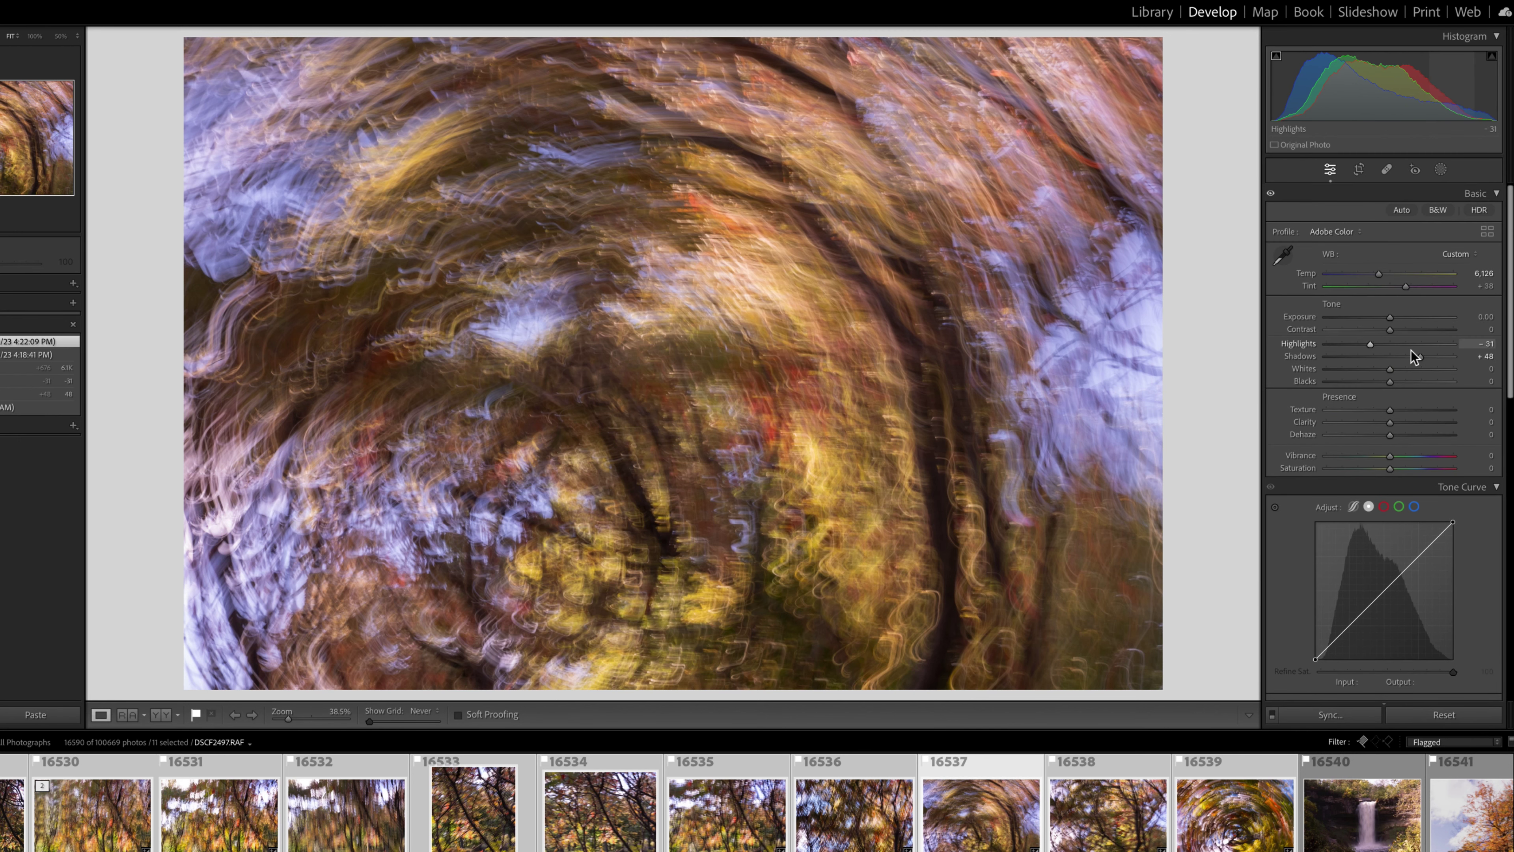
left_click_drag(1391, 330, 1417, 329)
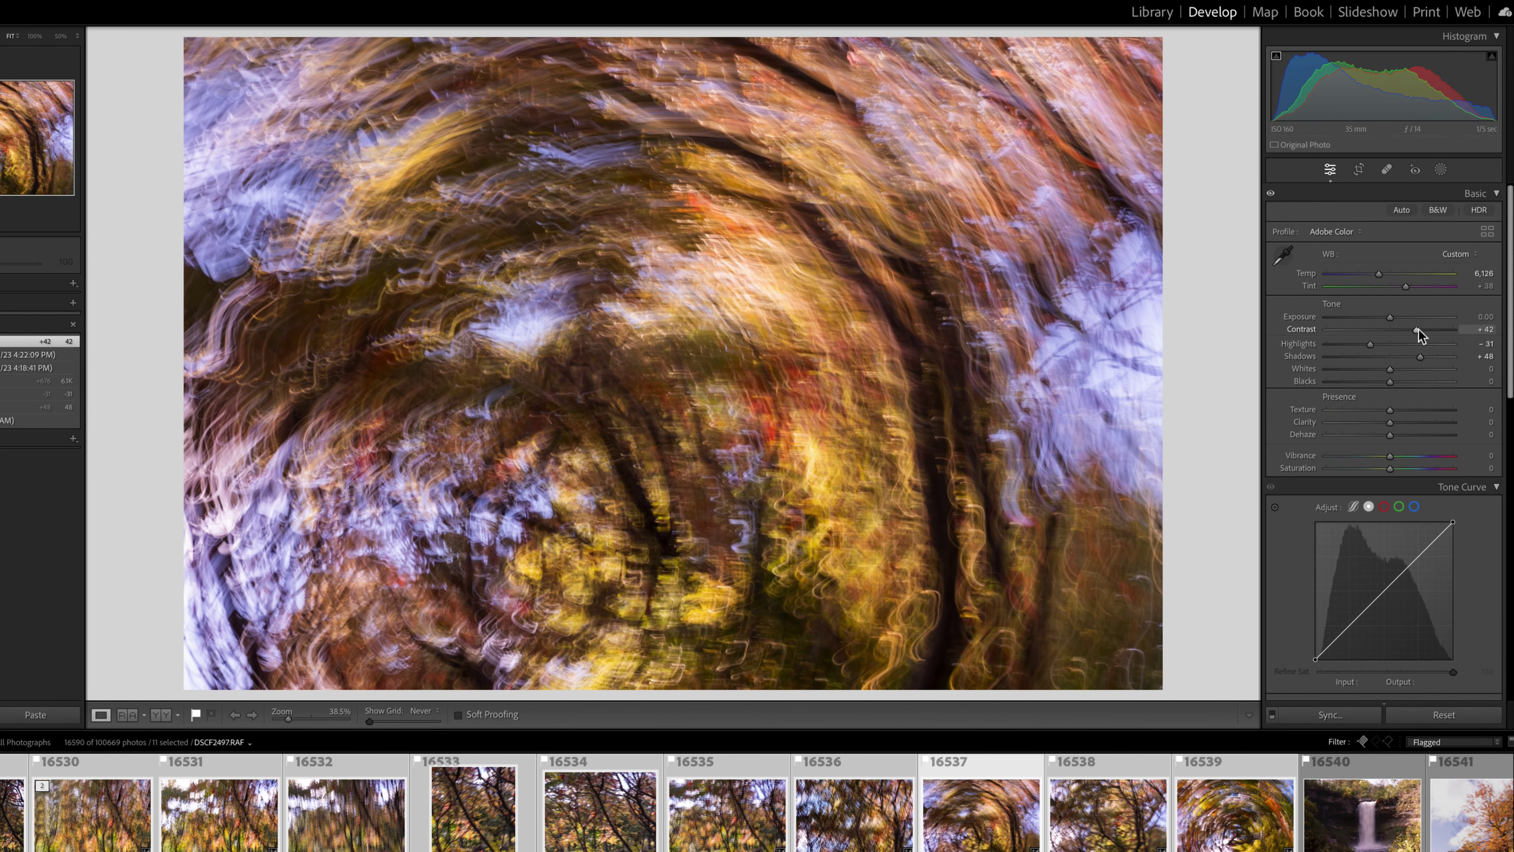
left_click(473, 805)
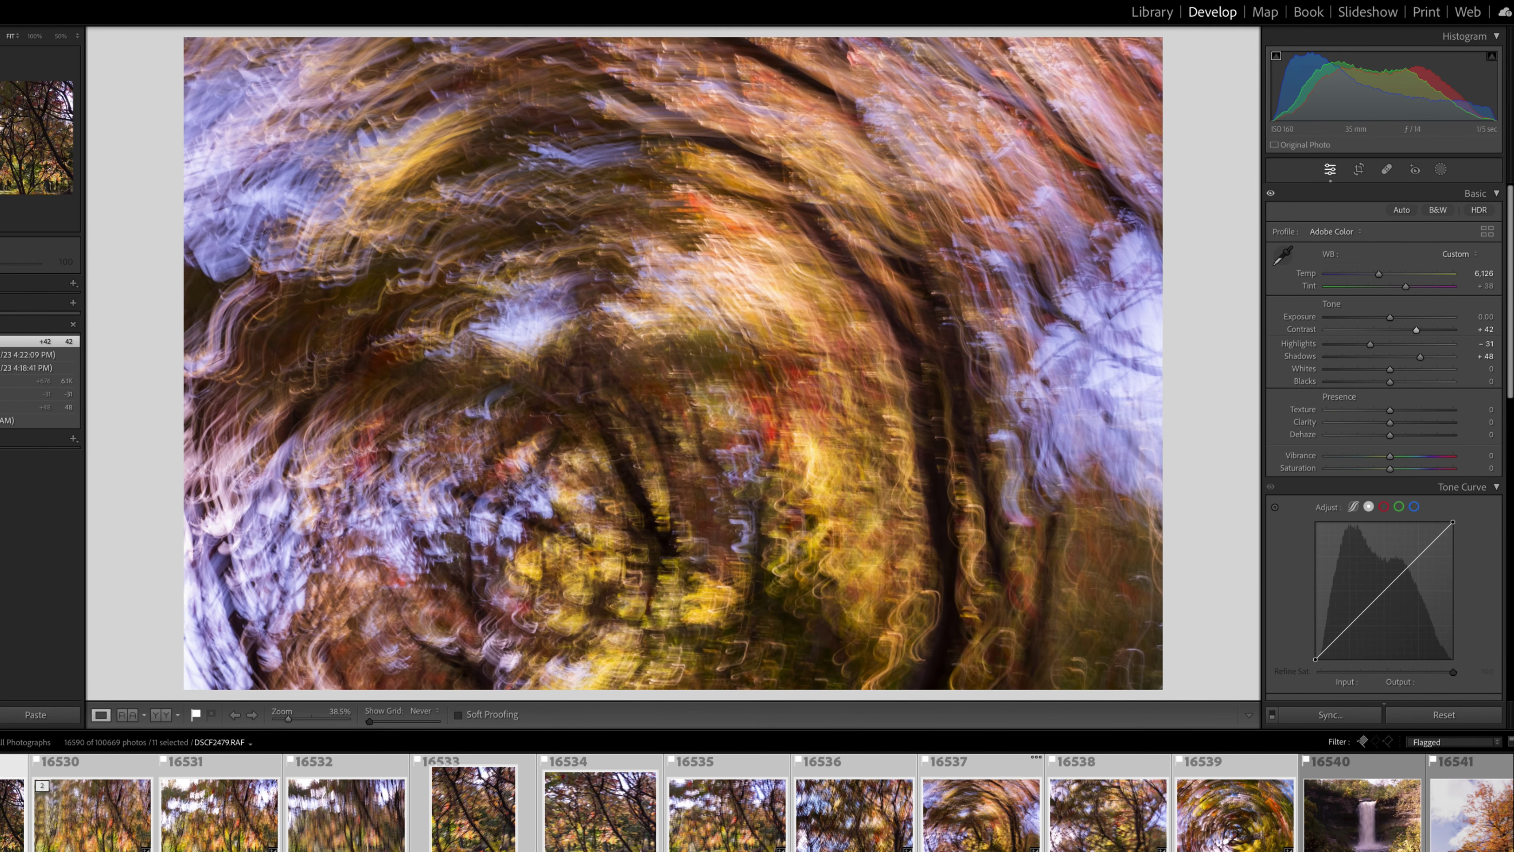